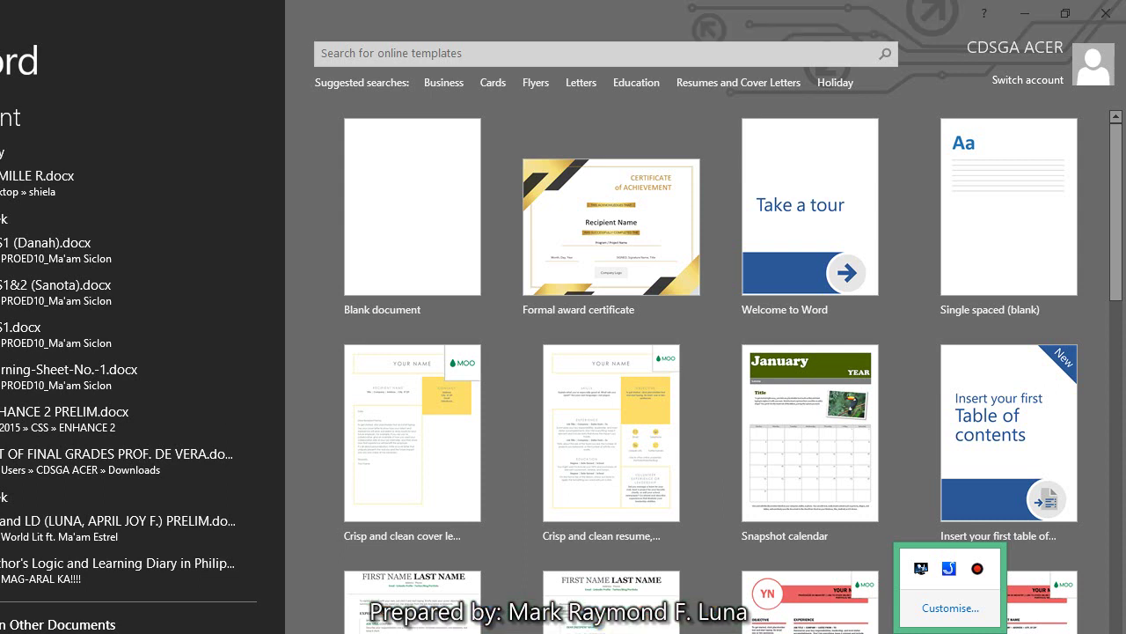
Search the online templates for CERTIFICATE and create a document from the High school achievement certificate template
{"action": "left_click", "coordinate": [412, 167]}
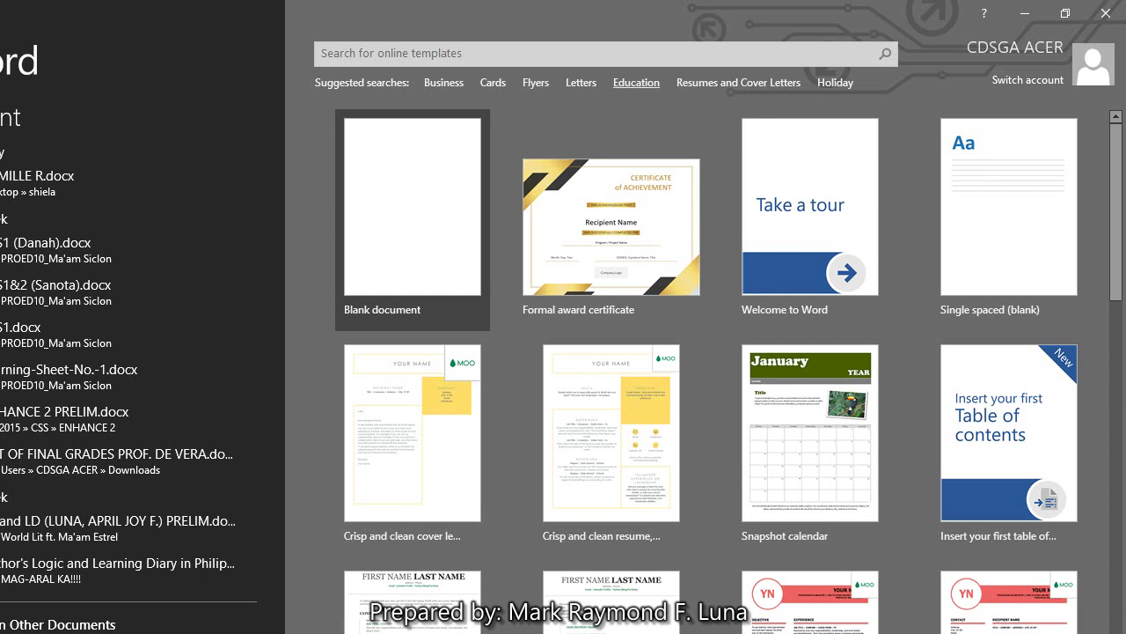
{"action": "left_click", "coordinate": [607, 54]}
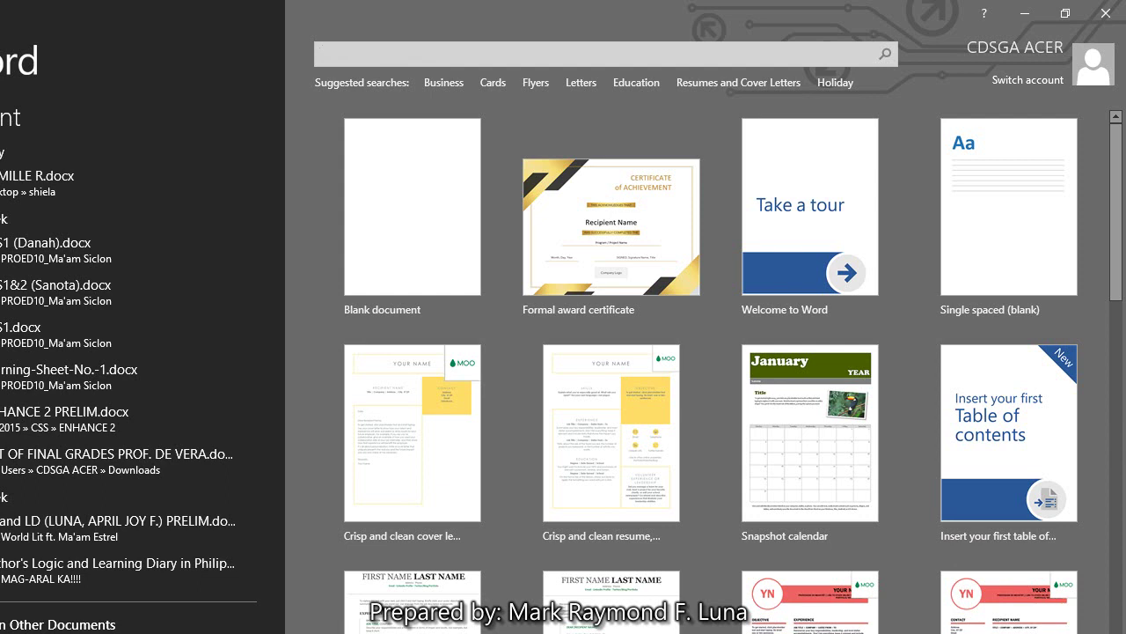
{"action": "type", "text": "CERTIFICATE"}
{"action": "key", "text": "Return"}
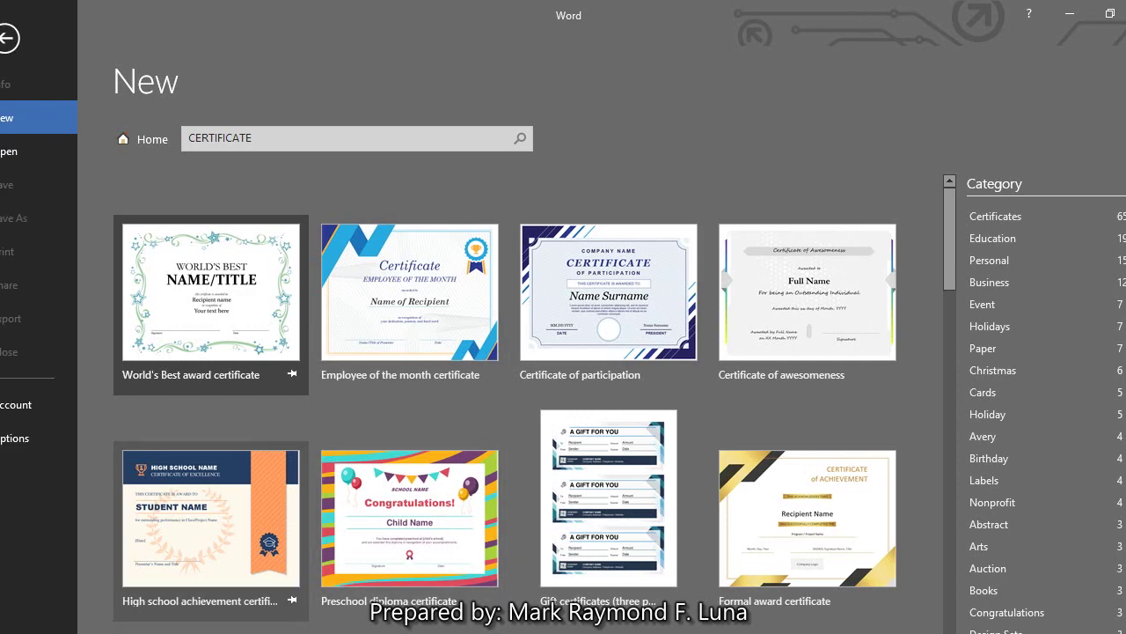
{"action": "left_click", "coordinate": [165, 518]}
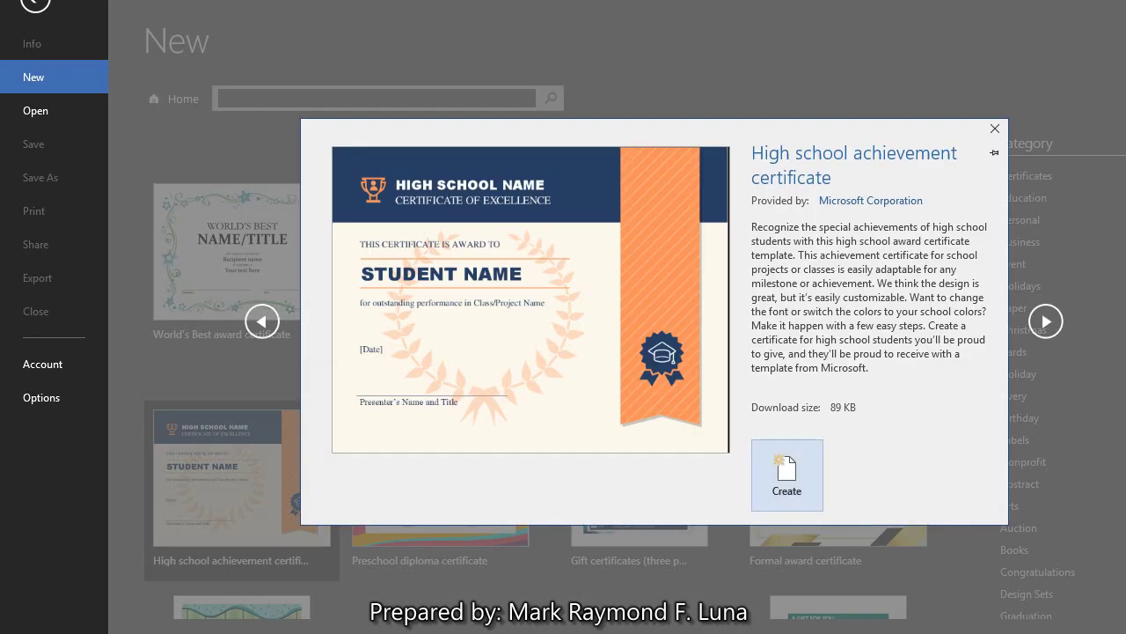
{"action": "left_click", "coordinate": [787, 475]}
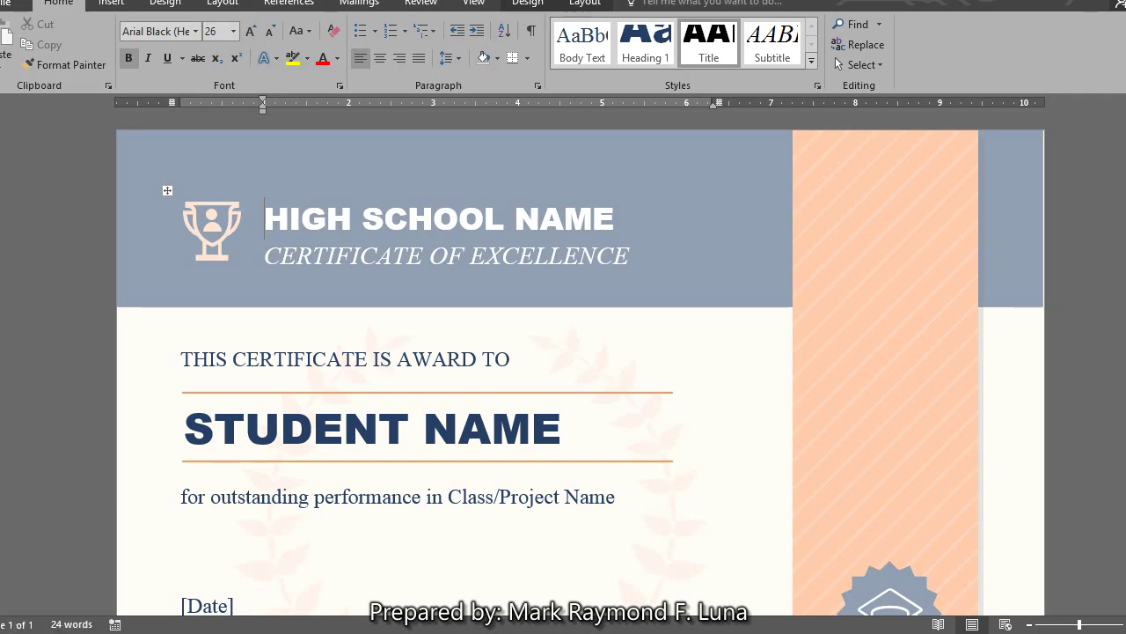
Examine the certificate's editable placeholders, from the school name and title through the student name and date to the presenter line
{"action": "scroll", "coordinate": [581, 365], "scroll_direction": "down", "scroll_amount": 2}
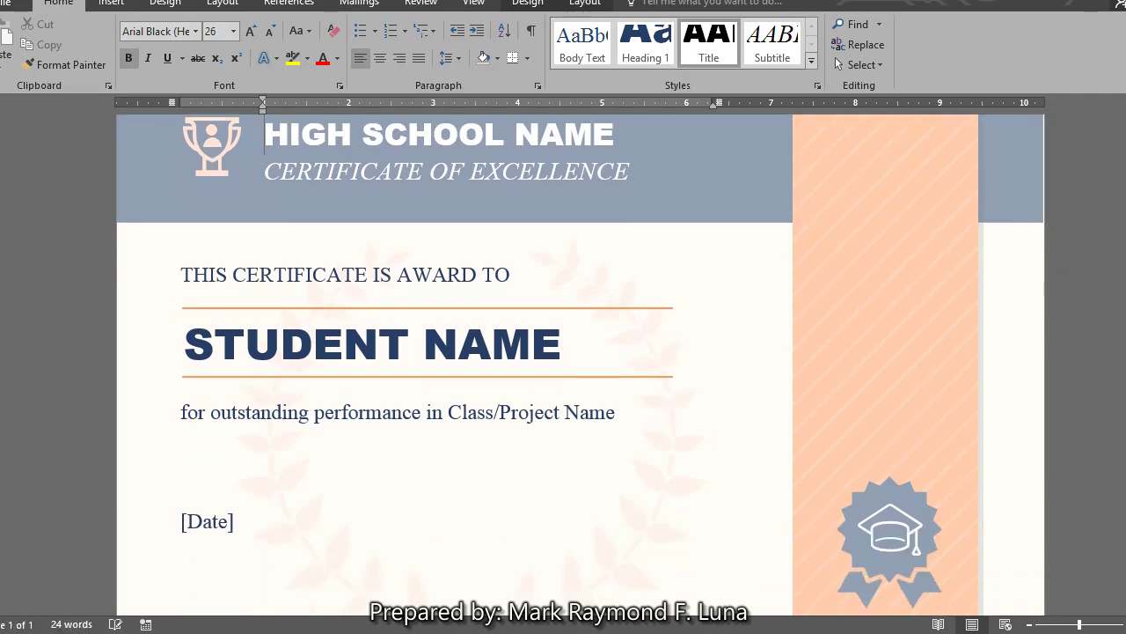
{"action": "scroll", "coordinate": [581, 365], "scroll_direction": "up", "scroll_amount": 2}
{"action": "left_click_drag", "start_coordinate": [277, 219], "coordinate": [627, 224]}
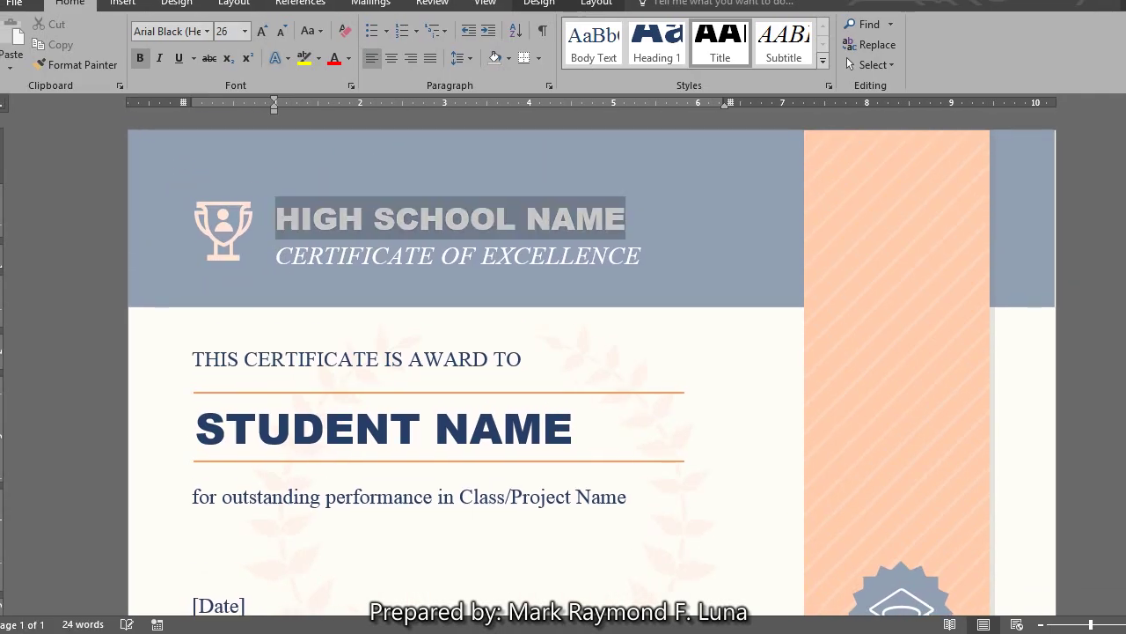
{"action": "left_click", "coordinate": [536, 256]}
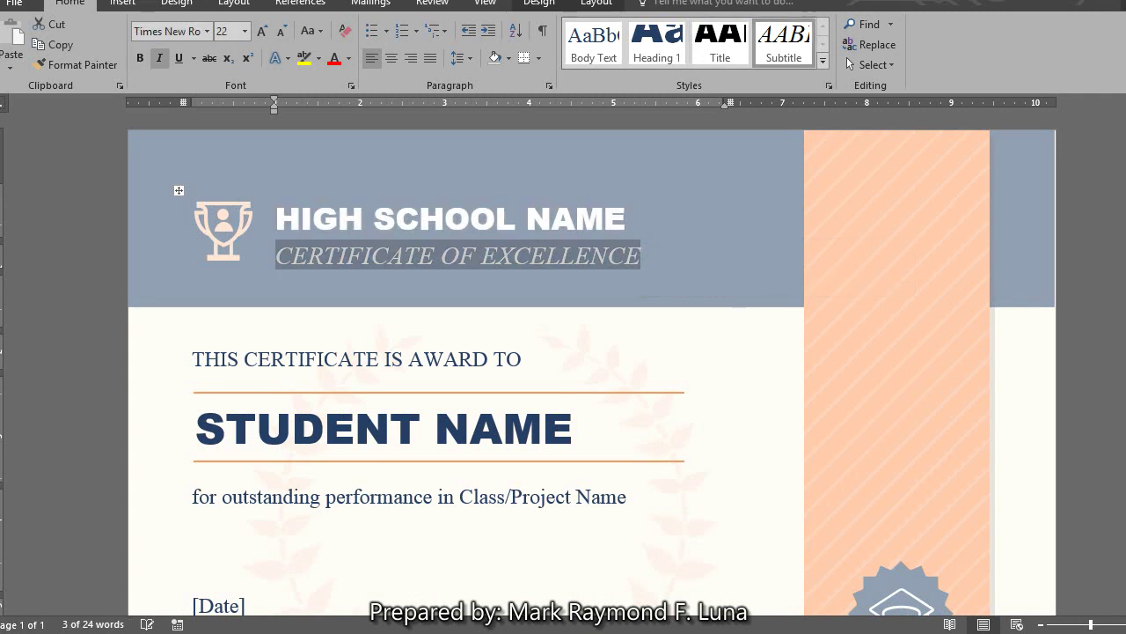
{"action": "left_click", "coordinate": [369, 359]}
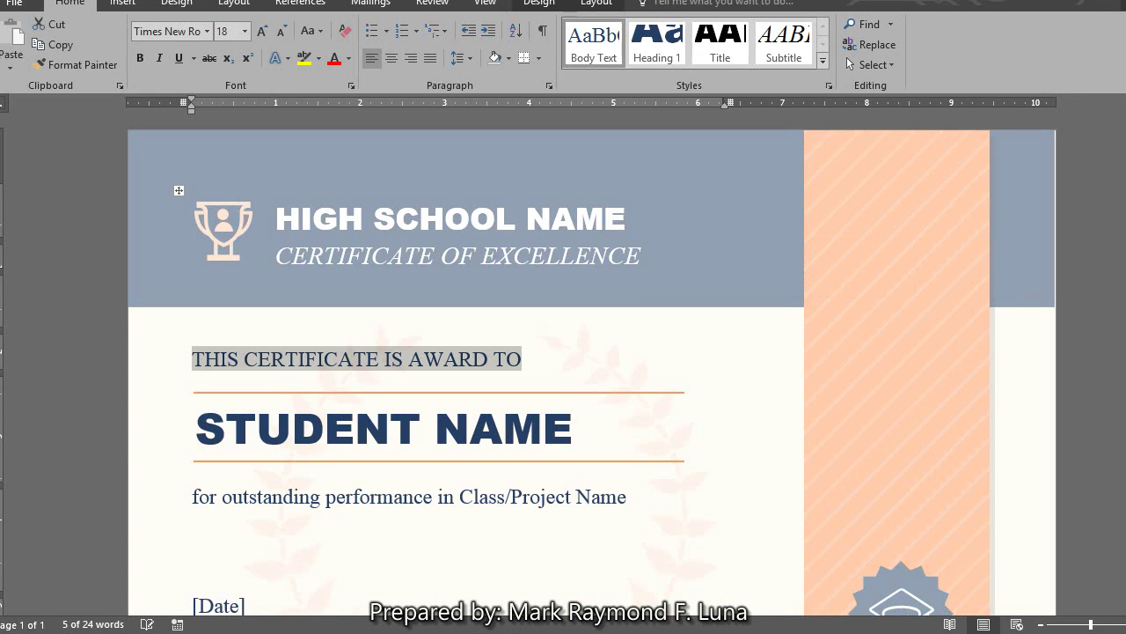
{"action": "key", "text": "Tab"}
{"action": "scroll", "coordinate": [564, 365], "scroll_direction": "down", "scroll_amount": 2}
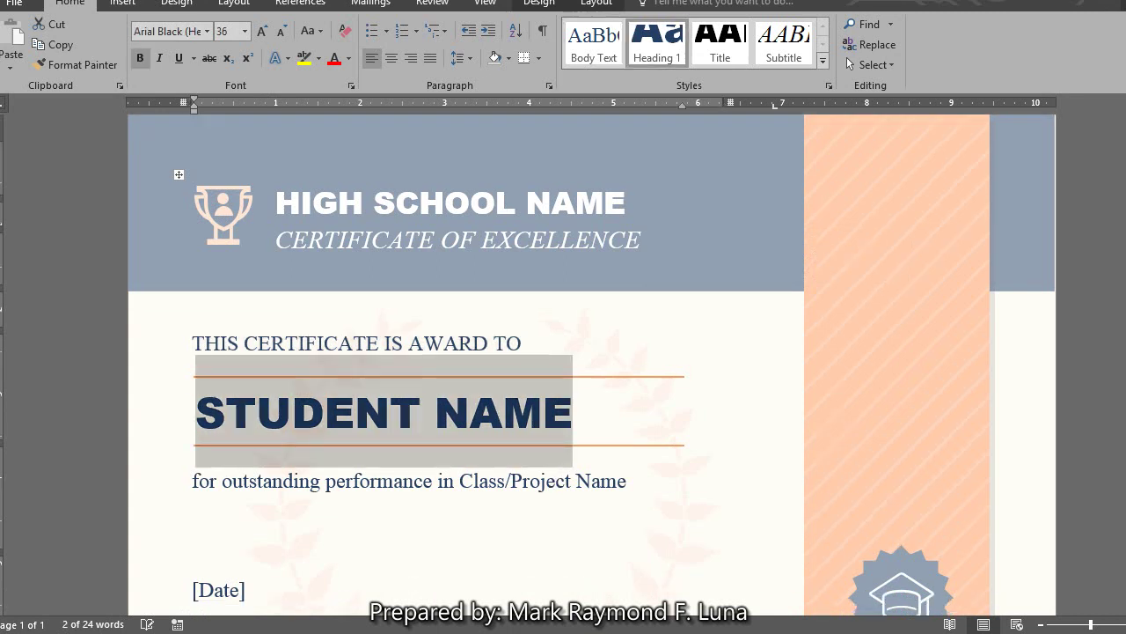
{"action": "left_click", "coordinate": [409, 412]}
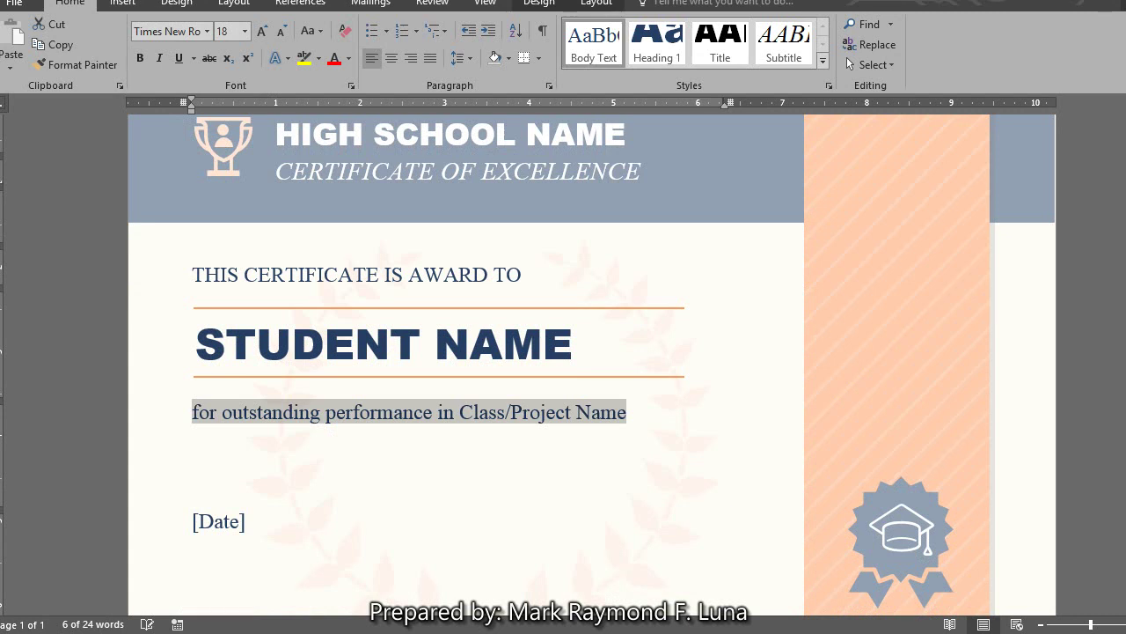
{"action": "left_click", "coordinate": [219, 521]}
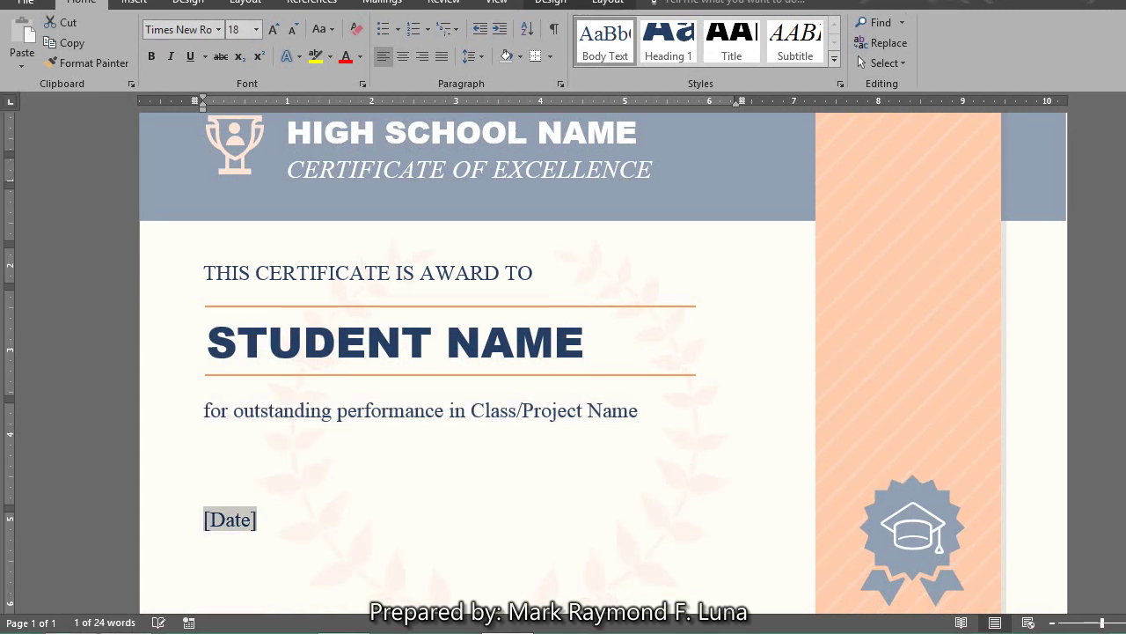
{"action": "scroll", "coordinate": [604, 364], "scroll_direction": "down", "scroll_amount": 4}
{"action": "left_click", "coordinate": [319, 482]}
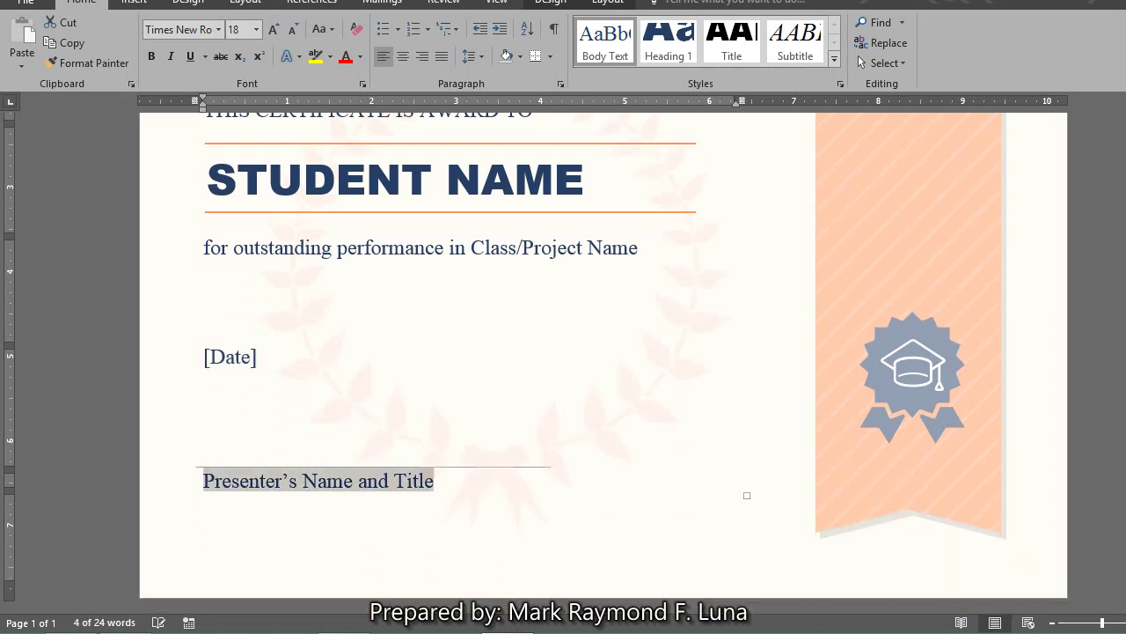
{"action": "scroll", "coordinate": [603, 352], "scroll_direction": "up", "scroll_amount": 4}
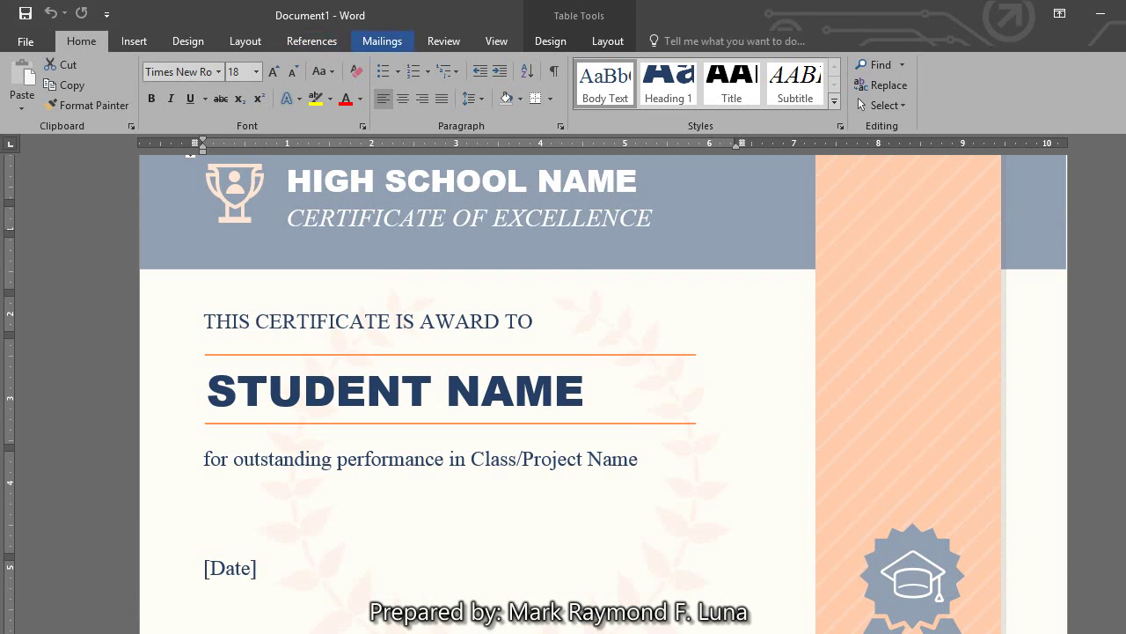
Start a mail merge for the certificate using the Letters document type
{"action": "left_click", "coordinate": [382, 41]}
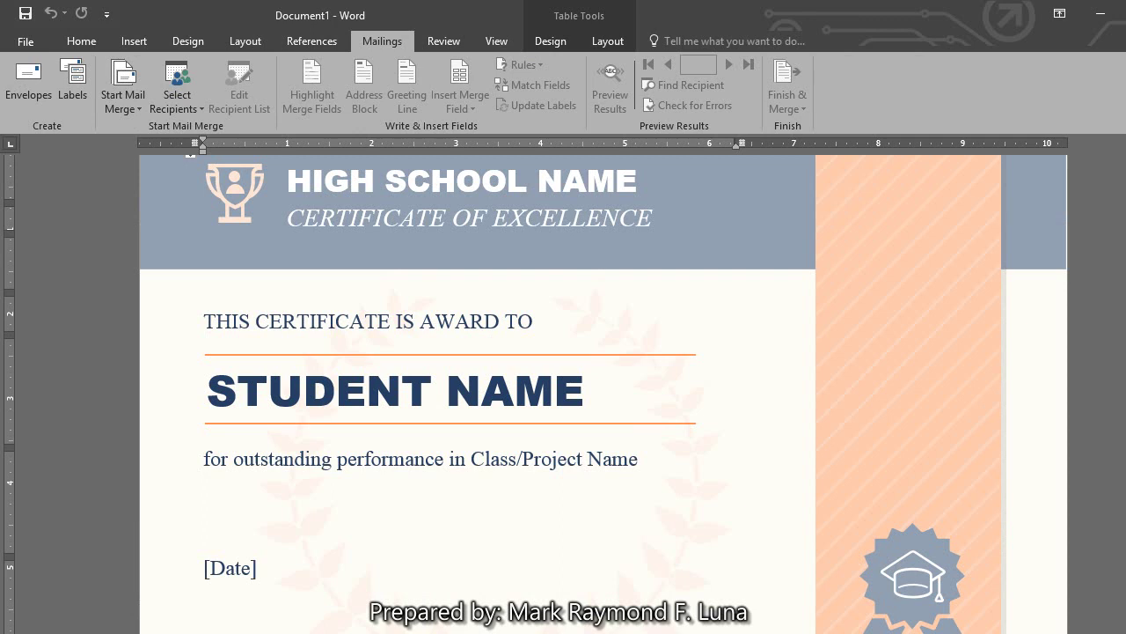
{"action": "left_click", "coordinate": [123, 97]}
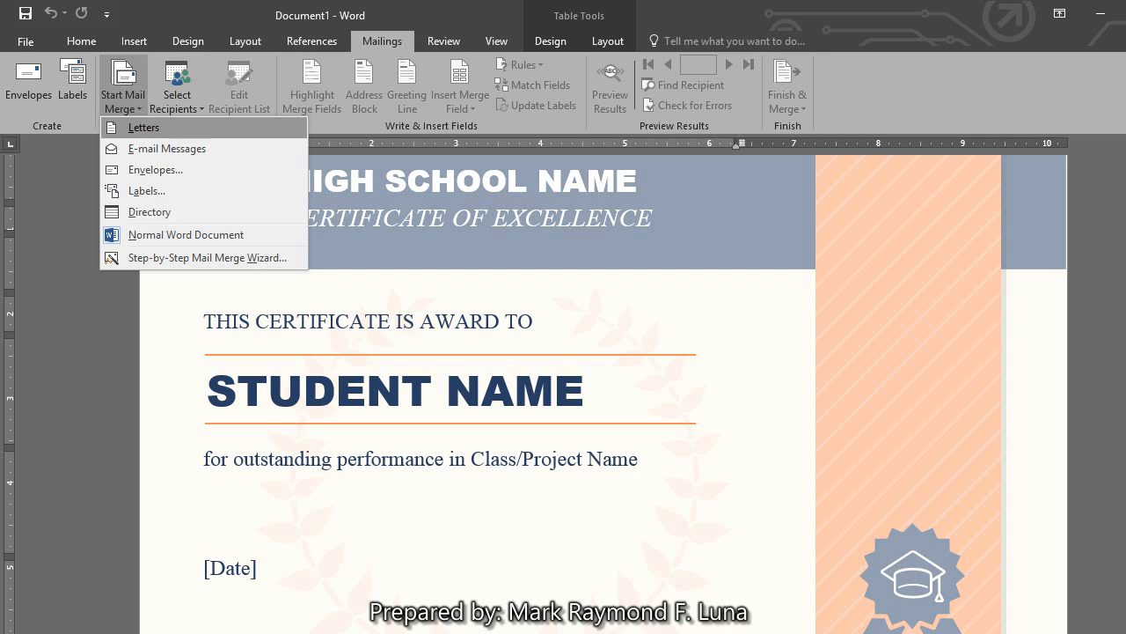
{"action": "left_click", "coordinate": [143, 127]}
{"action": "scroll", "coordinate": [603, 394], "scroll_direction": "down", "scroll_amount": 2}
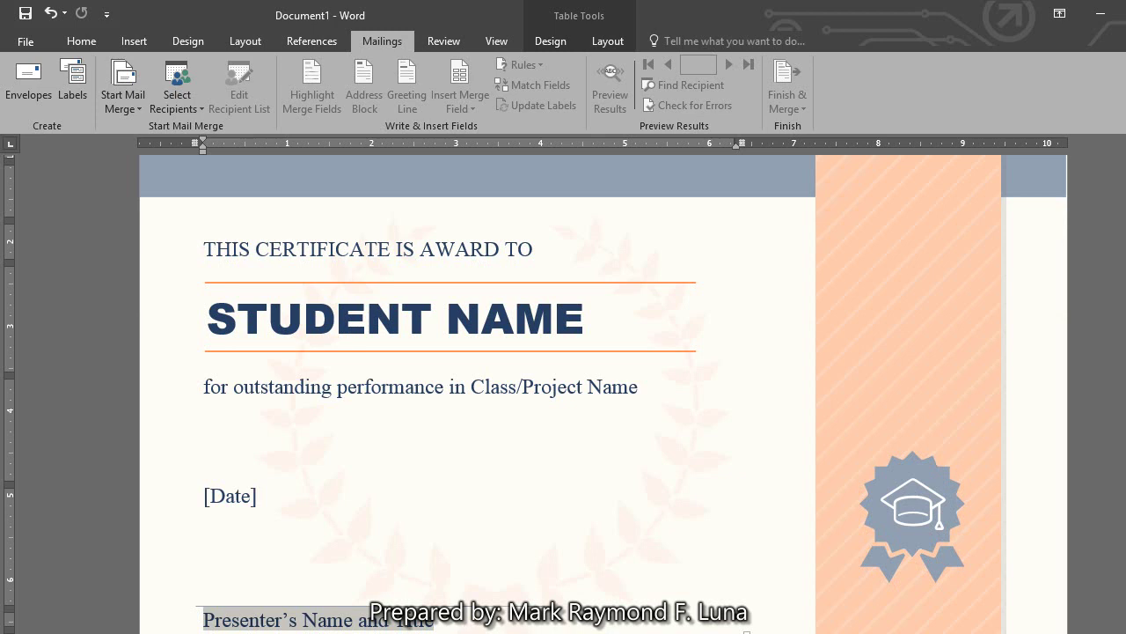
{"action": "scroll", "coordinate": [603, 394], "scroll_direction": "up", "scroll_amount": 2}
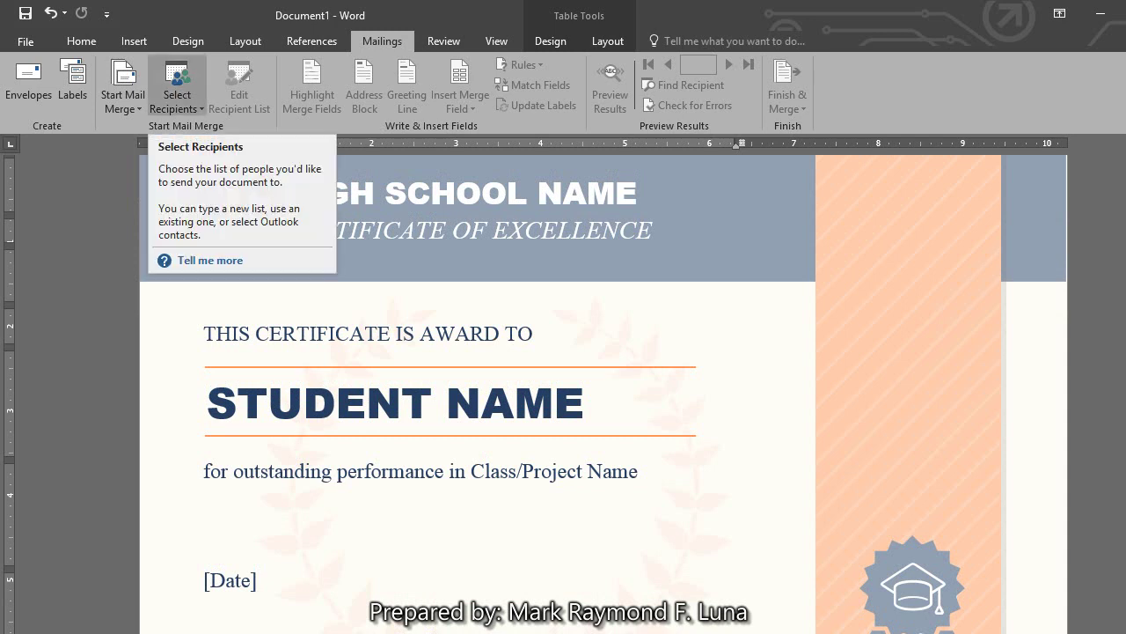
Use the existing list PARTICIPANTS.xlsx from the Desktop as the mail merge data source
{"action": "left_click", "coordinate": [177, 97]}
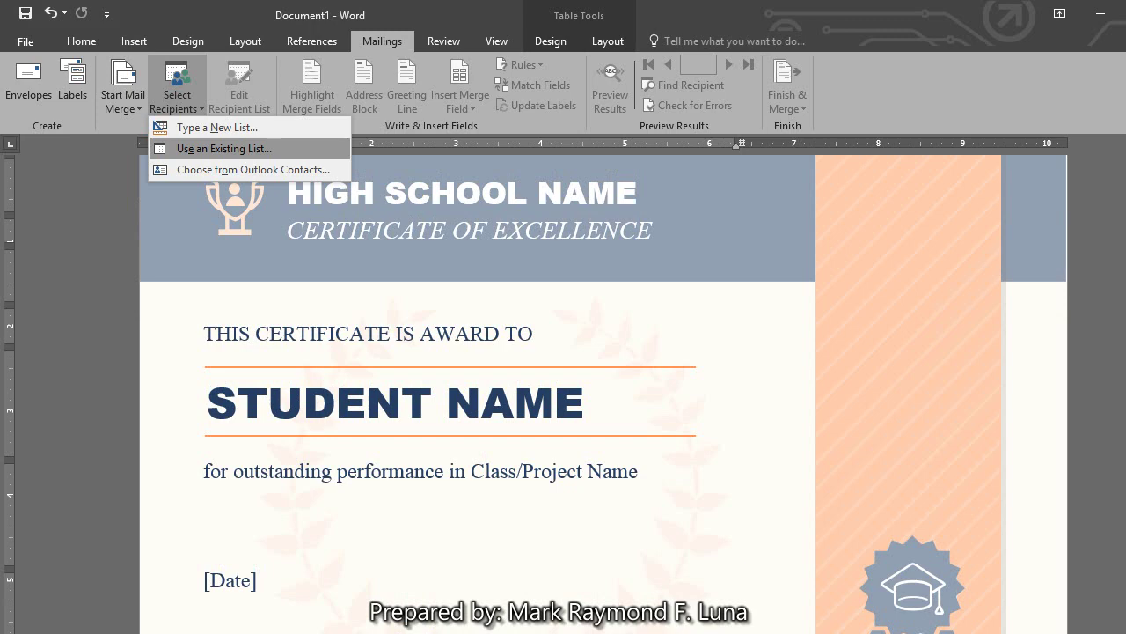
{"action": "left_click", "coordinate": [232, 149]}
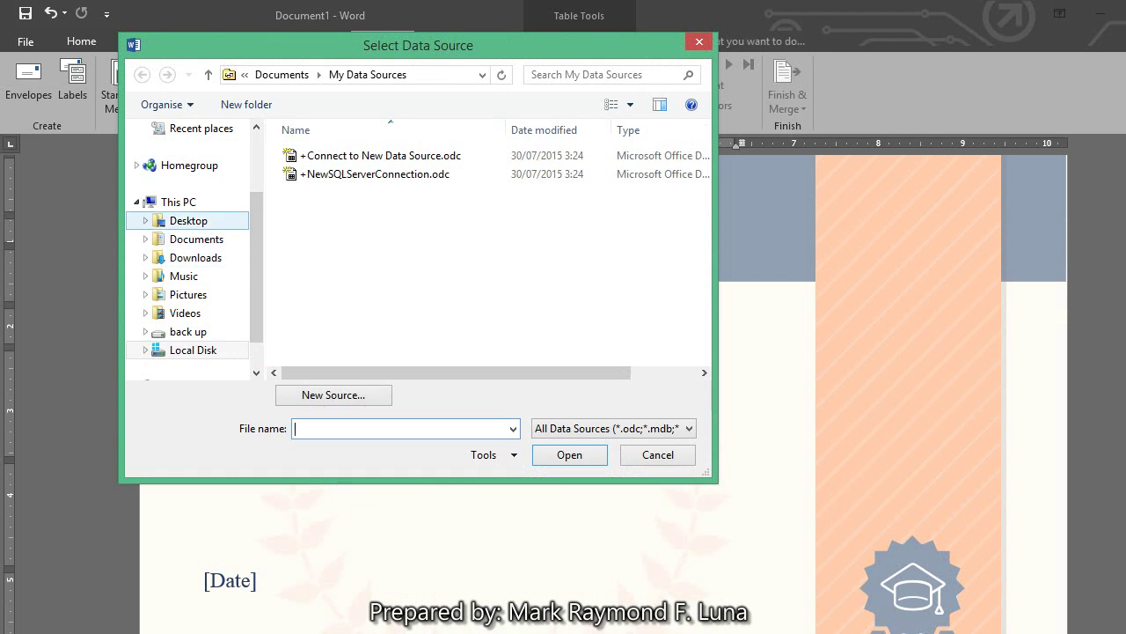
{"action": "left_click", "coordinate": [188, 221]}
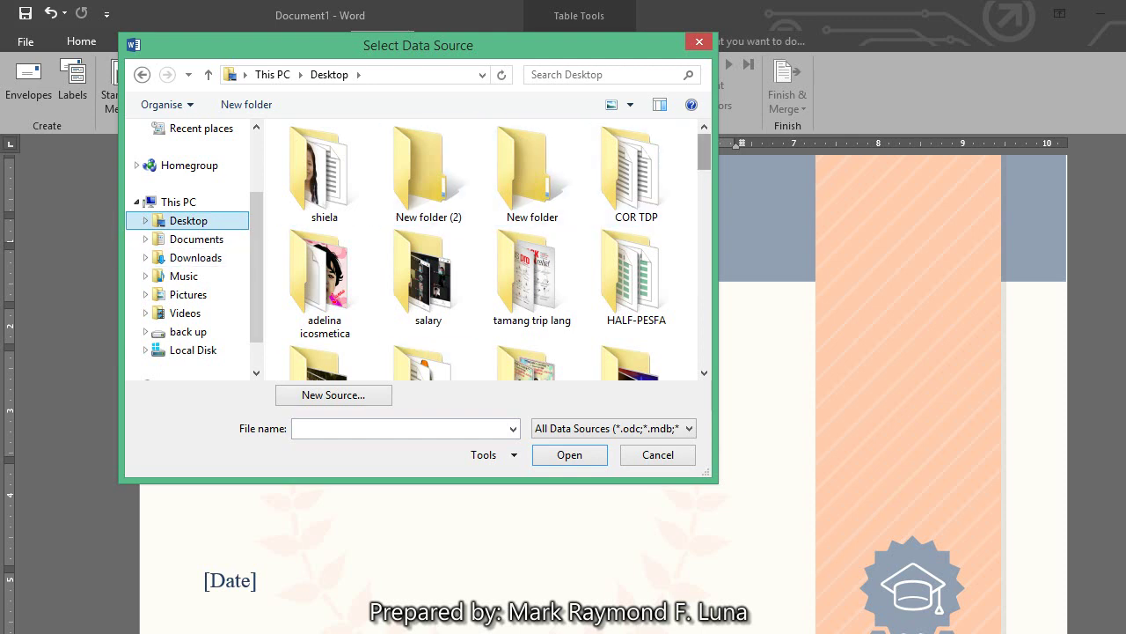
{"action": "left_click", "coordinate": [352, 428]}
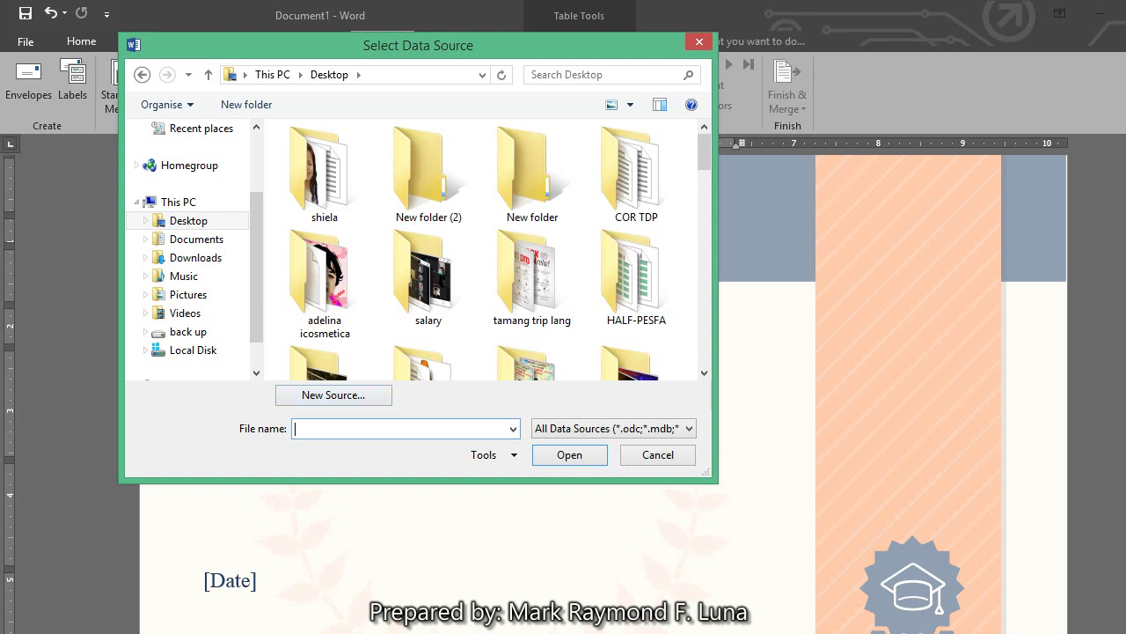
{"action": "type", "text": "PAR"}
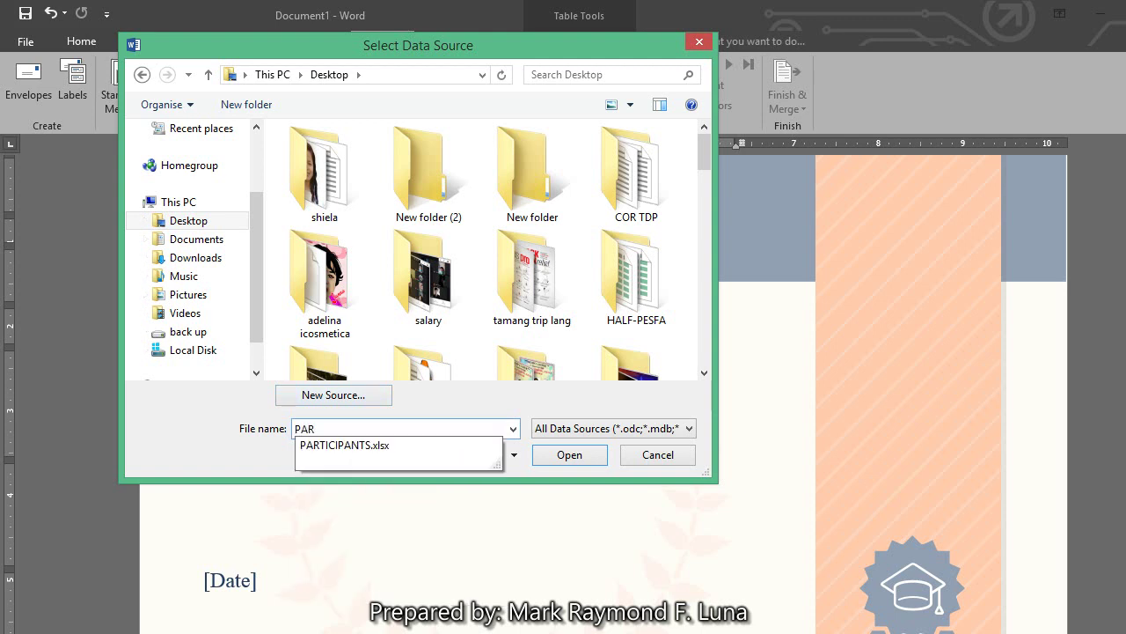
{"action": "left_click", "coordinate": [344, 444]}
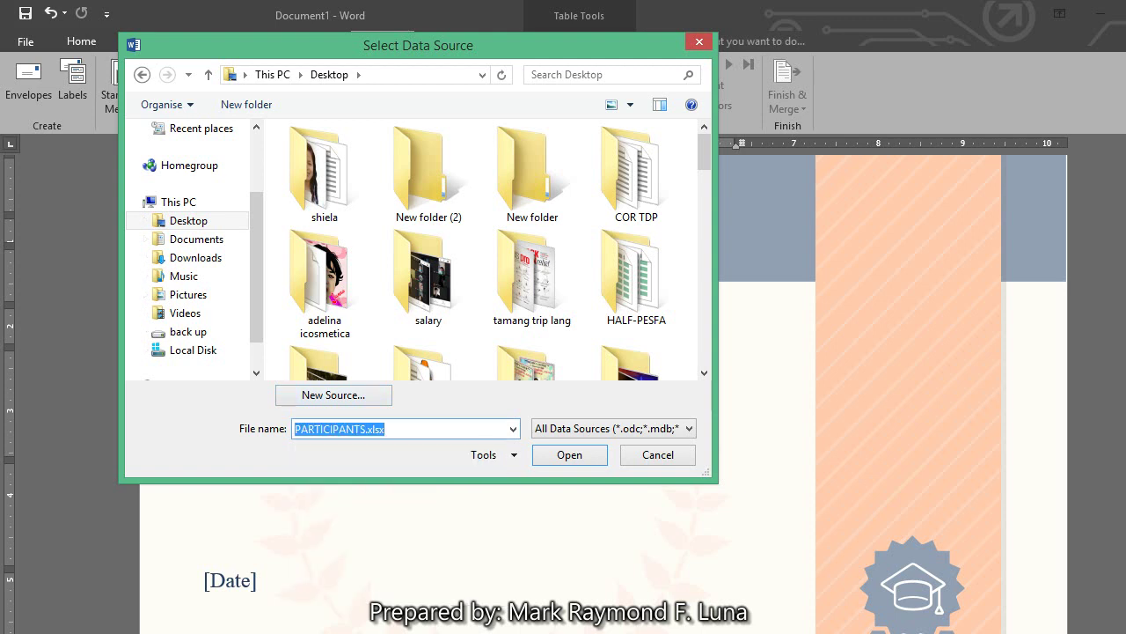
{"action": "key", "text": "Return"}
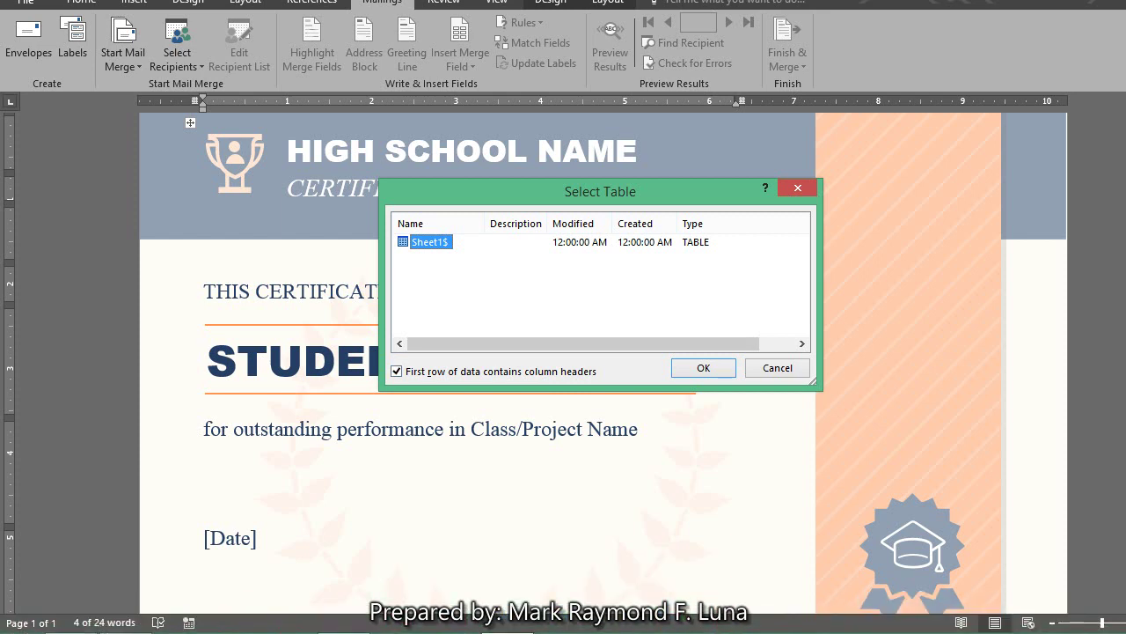
Check the header row of PARTICIPANTS.xlsx in Excel, return to Word and accept Sheet1$ with first-row column headers as the recipient table
{"action": "left_click", "coordinate": [344, 616]}
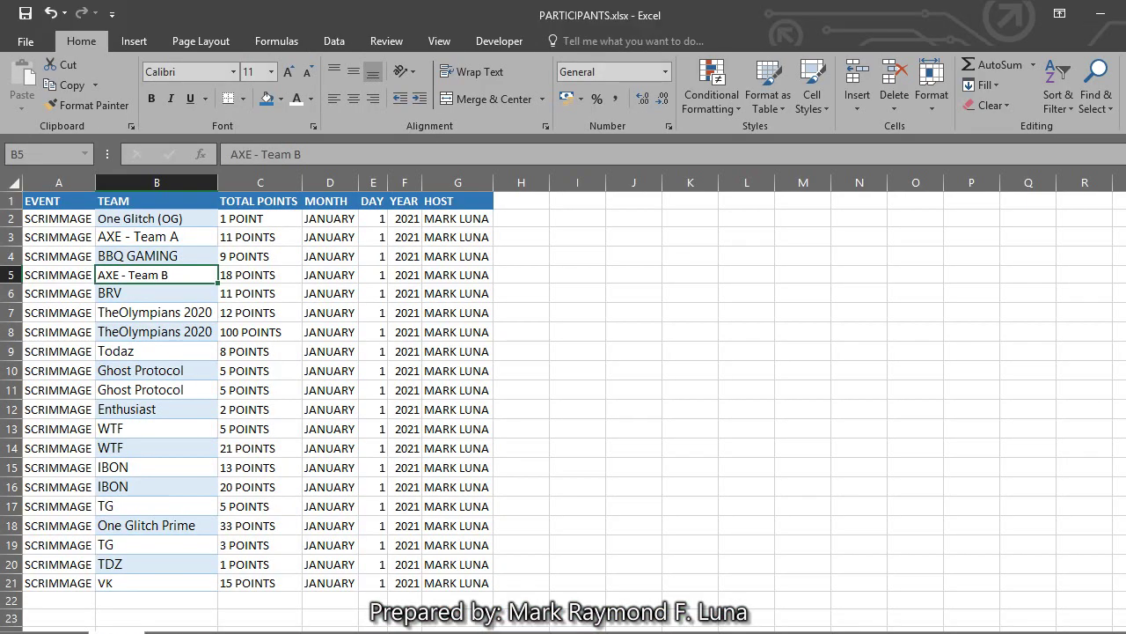
{"action": "left_click", "coordinate": [12, 200]}
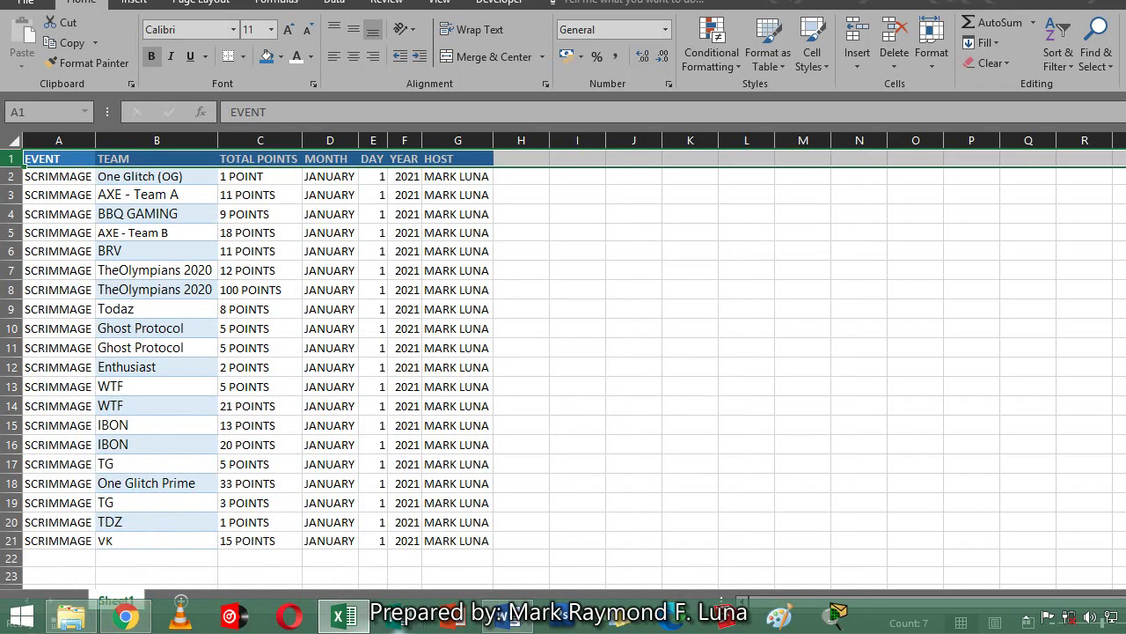
{"action": "mouse_move", "coordinate": [507, 616]}
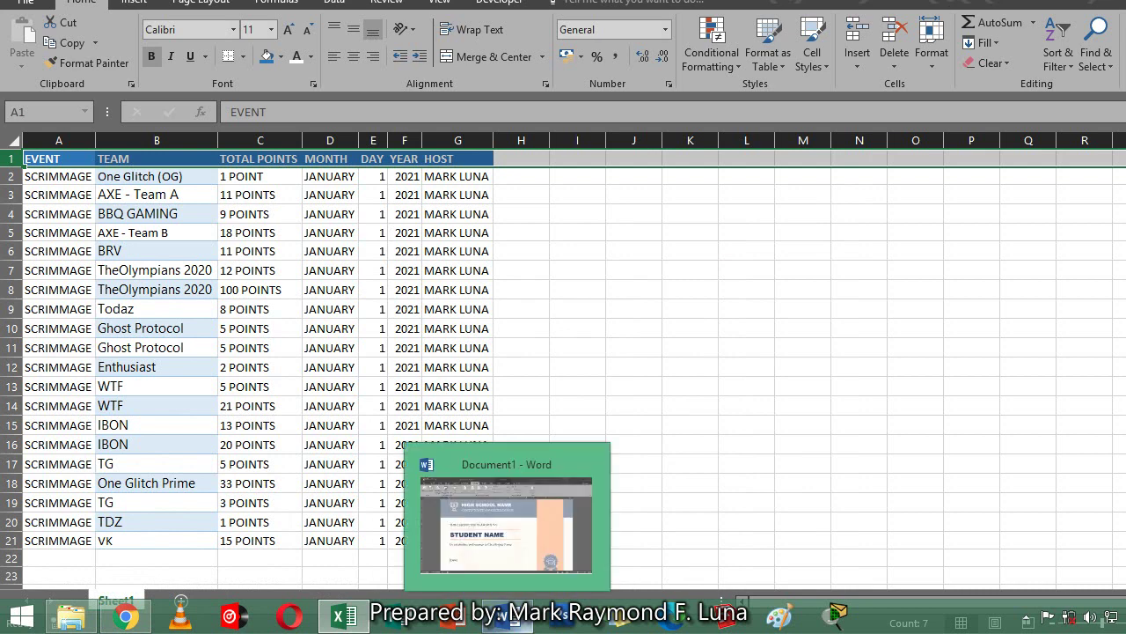
{"action": "mouse_move", "coordinate": [507, 525]}
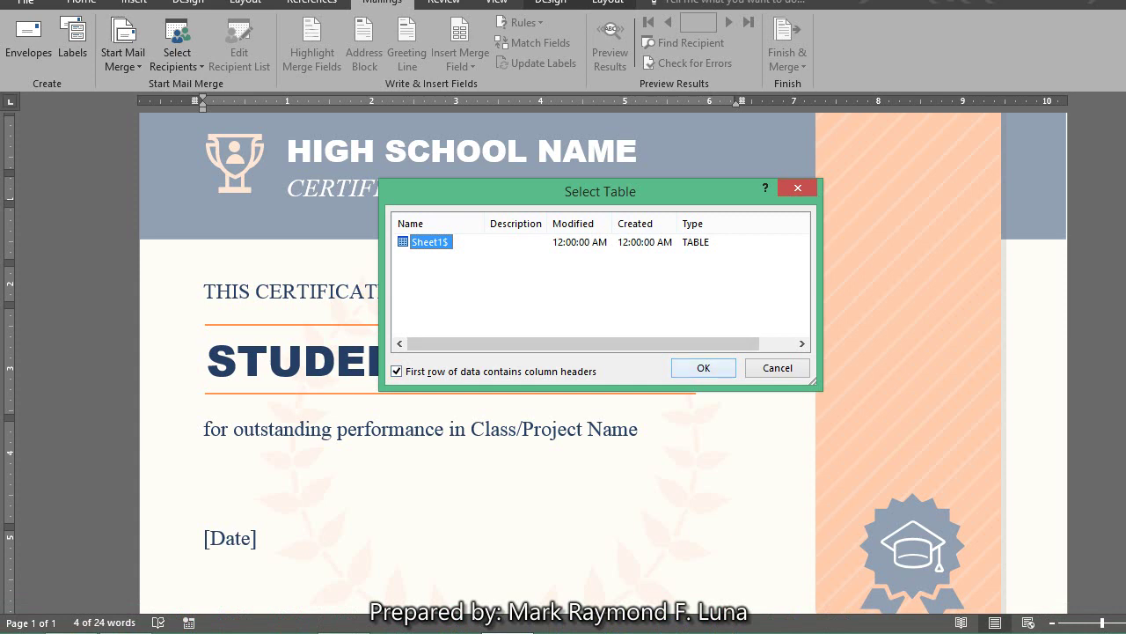
{"action": "left_click", "coordinate": [703, 368]}
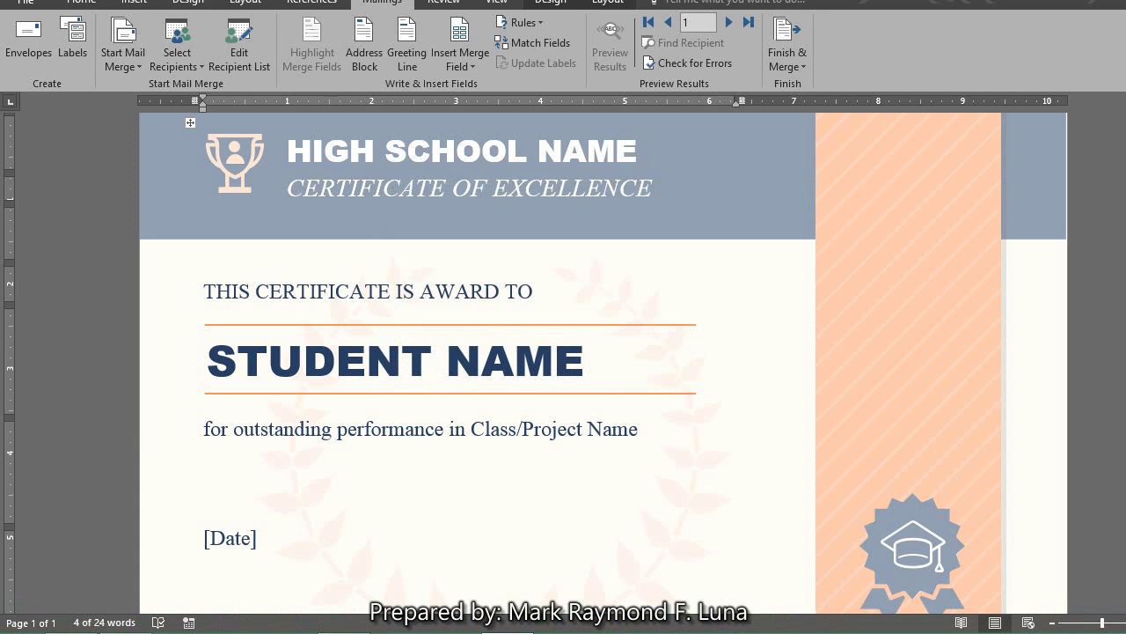
Replace the STUDENT NAME placeholder with the TEAM merge field, checking the participant list's columns in Excel before returning to Word
{"action": "left_click", "coordinate": [397, 362]}
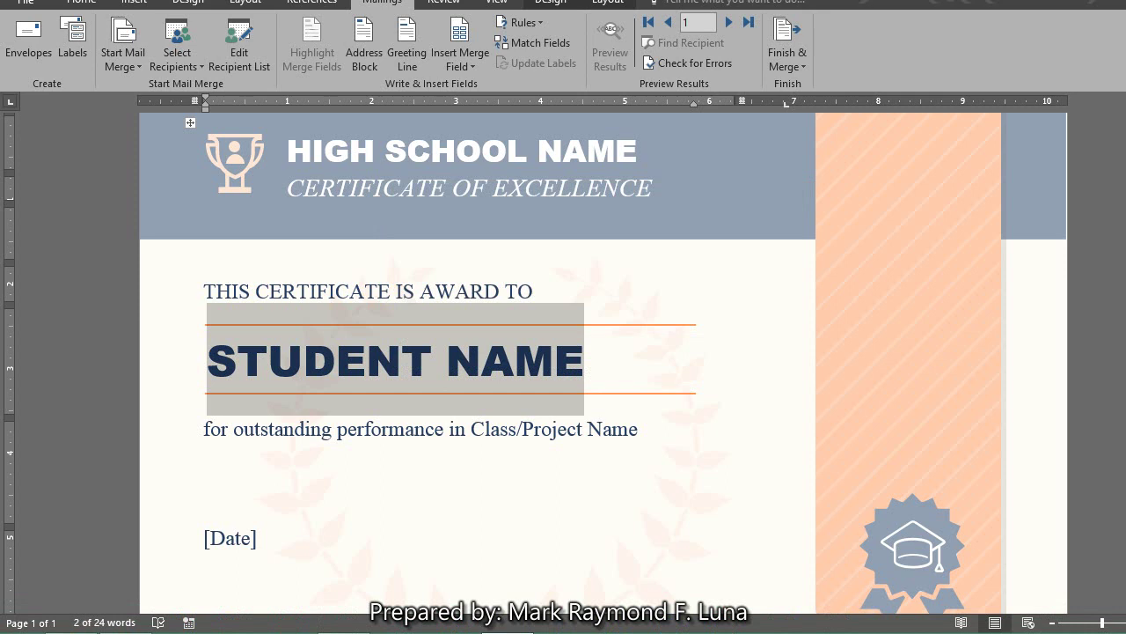
{"action": "key", "text": "Delete"}
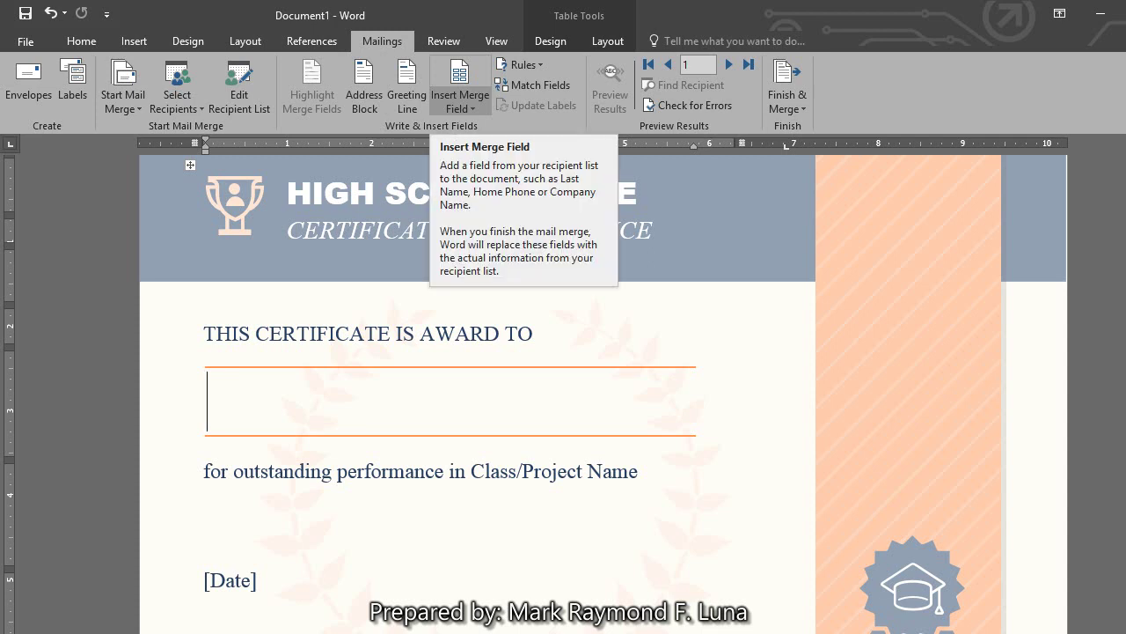
{"action": "left_click", "coordinate": [460, 98]}
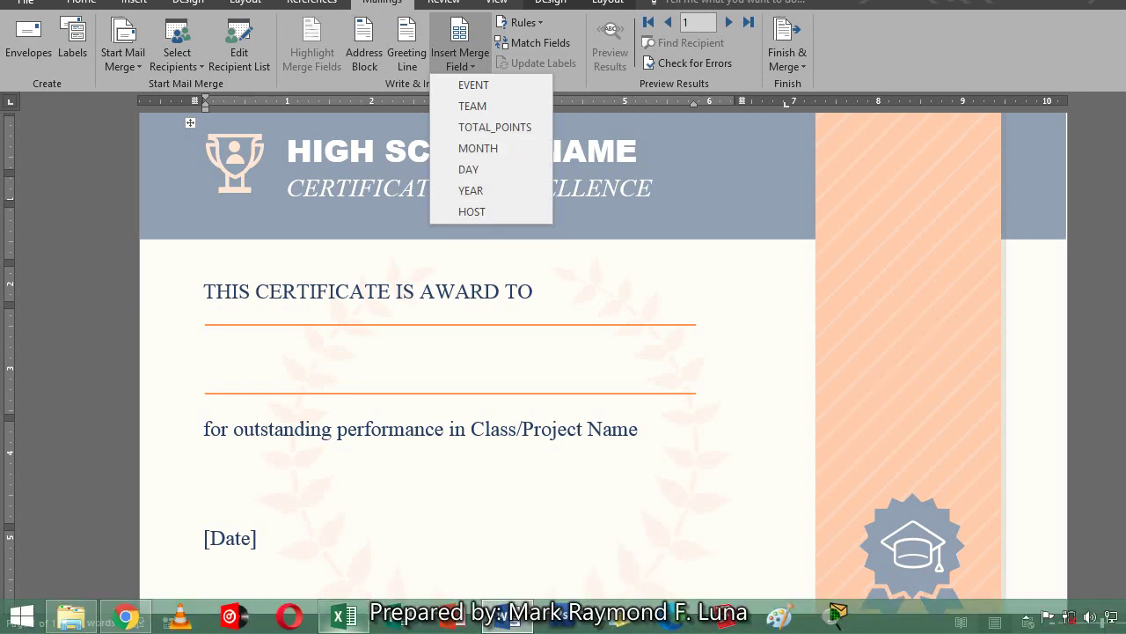
{"action": "left_click", "coordinate": [344, 621]}
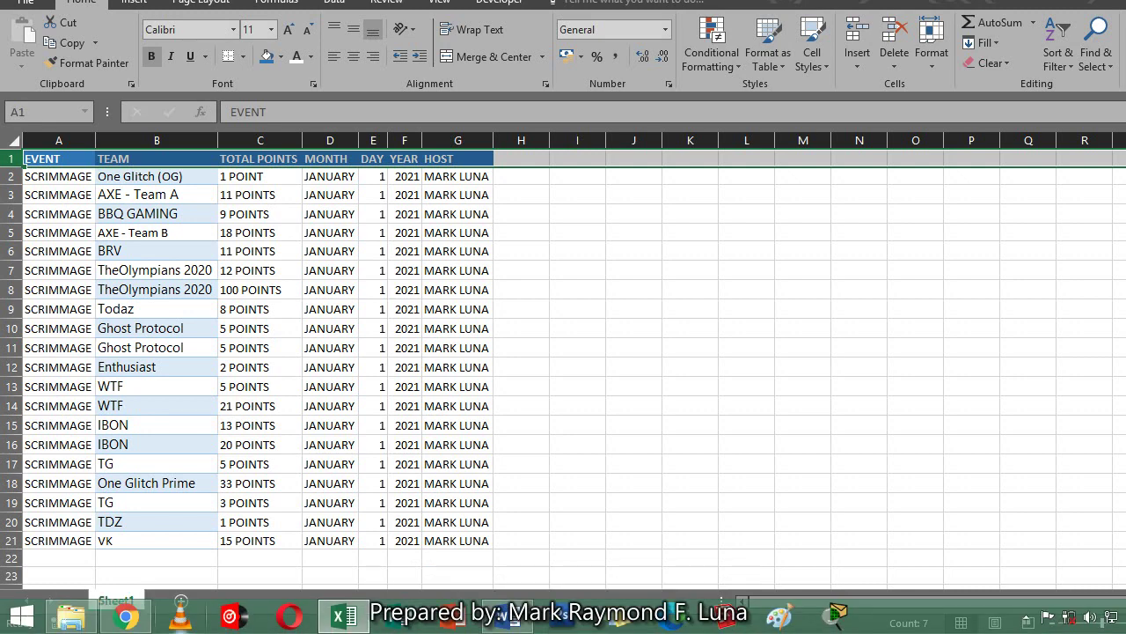
{"action": "left_click", "coordinate": [508, 623]}
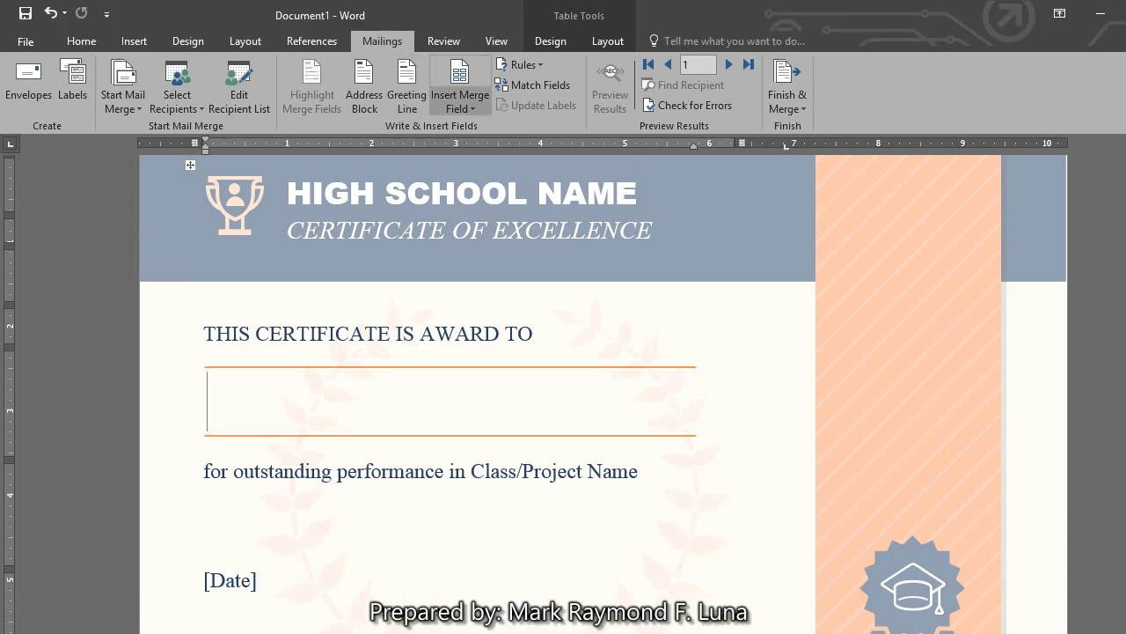
{"action": "left_click", "coordinate": [459, 104]}
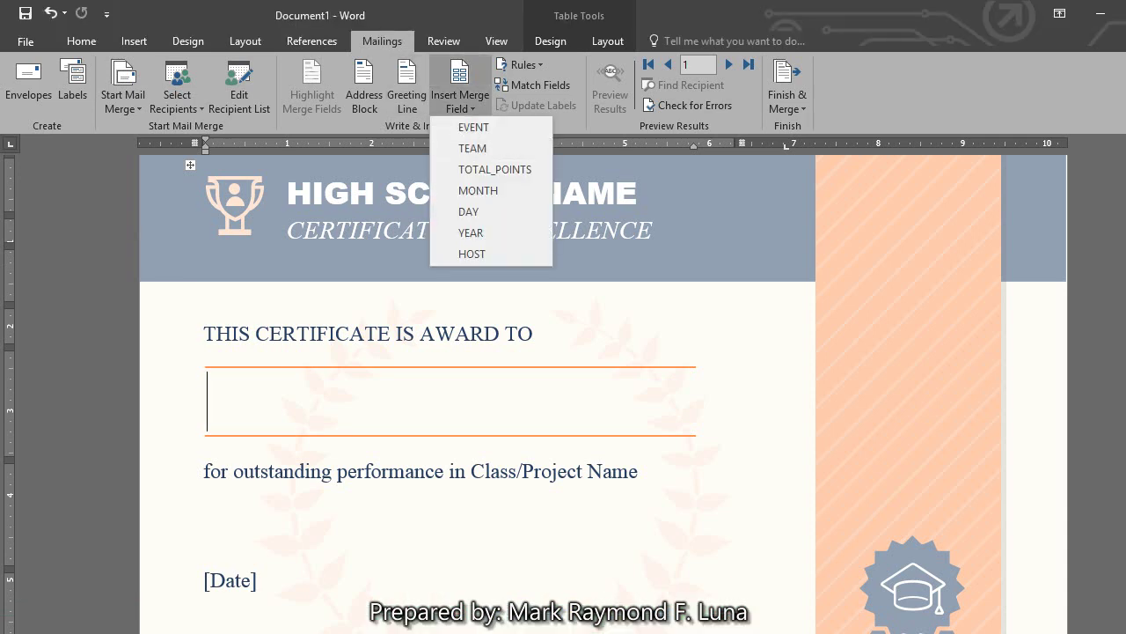
{"action": "left_click", "coordinate": [472, 148]}
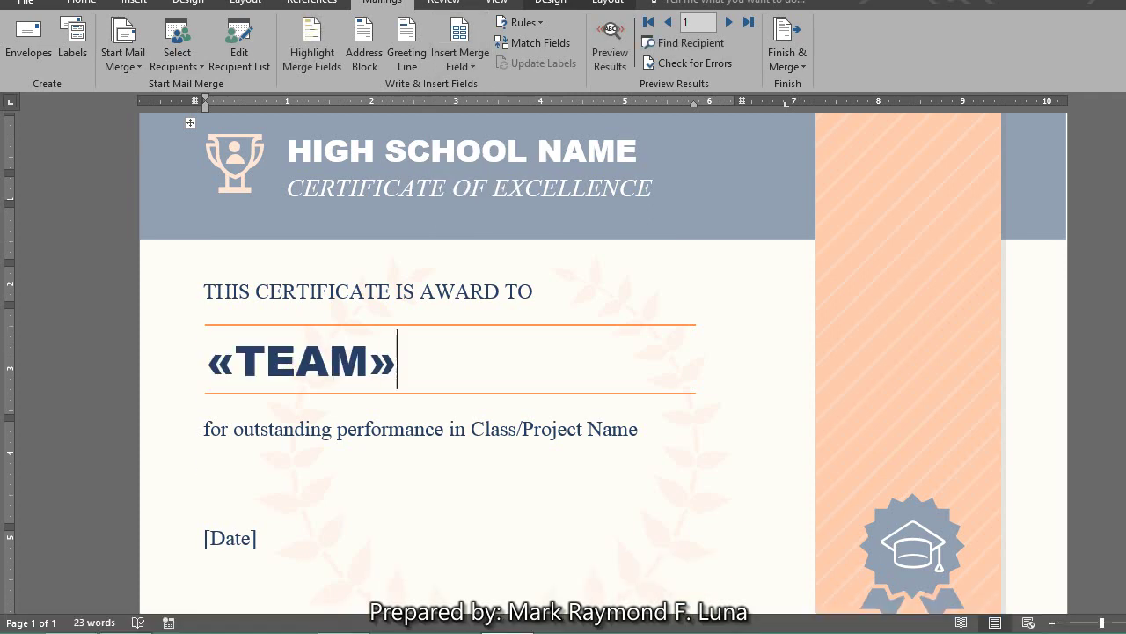
Replace the outstanding performance line with the EVENT and TOTAL_POINTS merge fields, separated by a spaced hyphen
{"action": "left_click", "coordinate": [420, 429]}
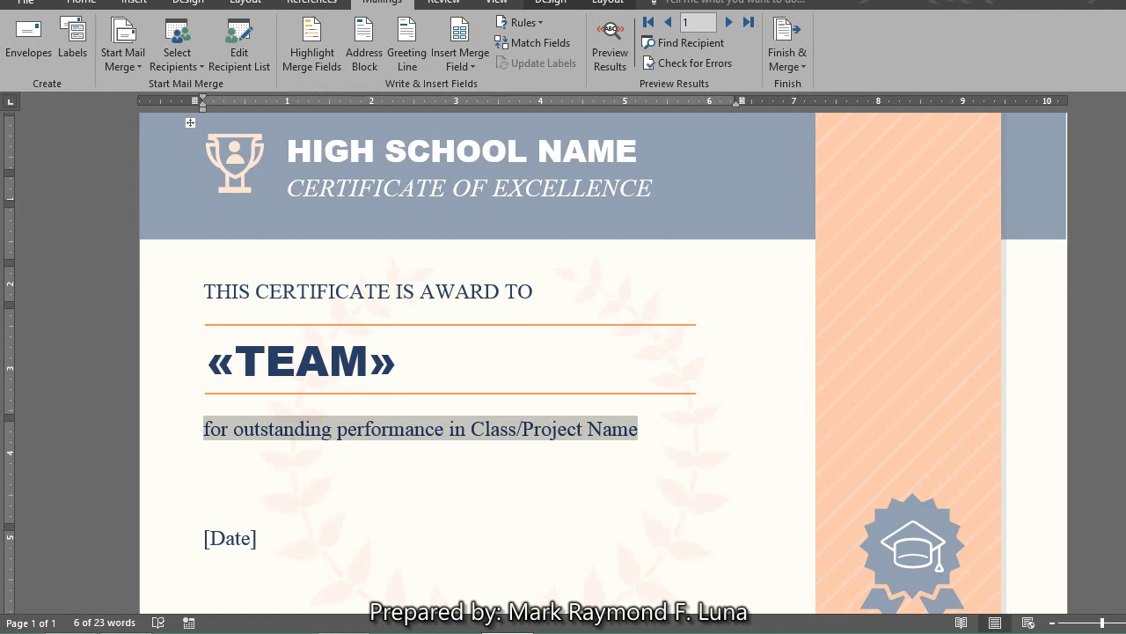
{"action": "key", "text": "Delete"}
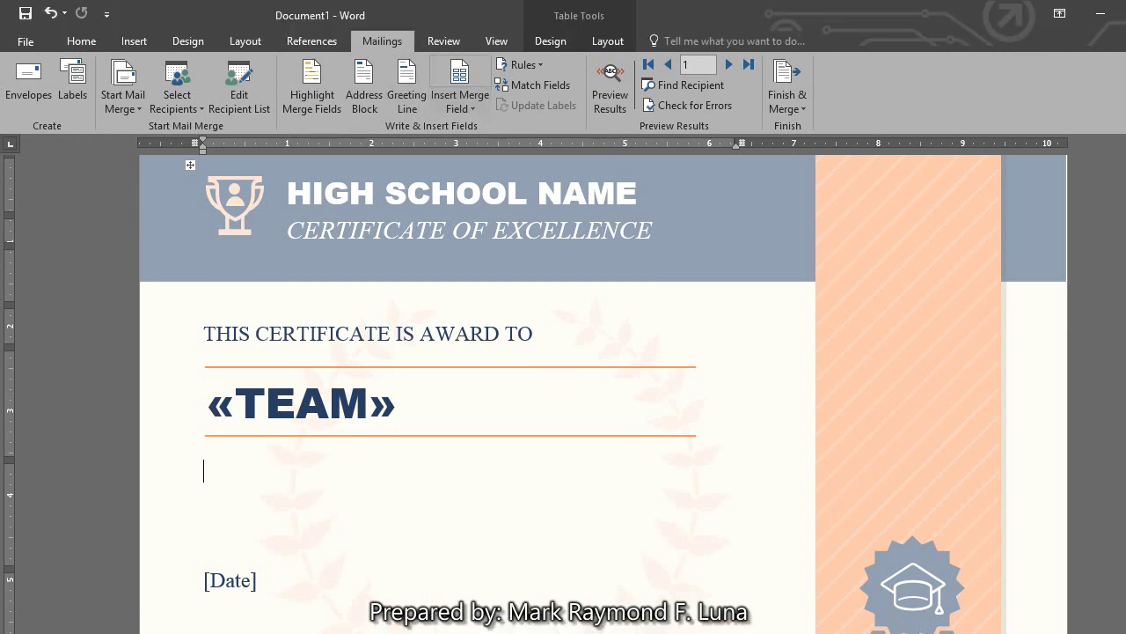
{"action": "left_click", "coordinate": [460, 62]}
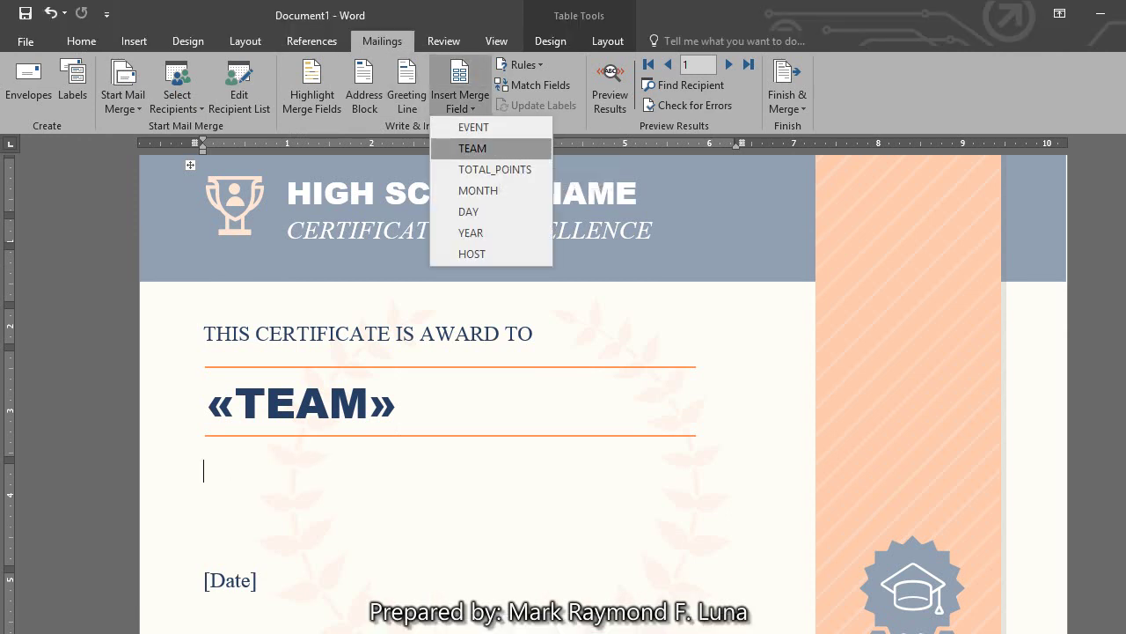
{"action": "left_click", "coordinate": [474, 127]}
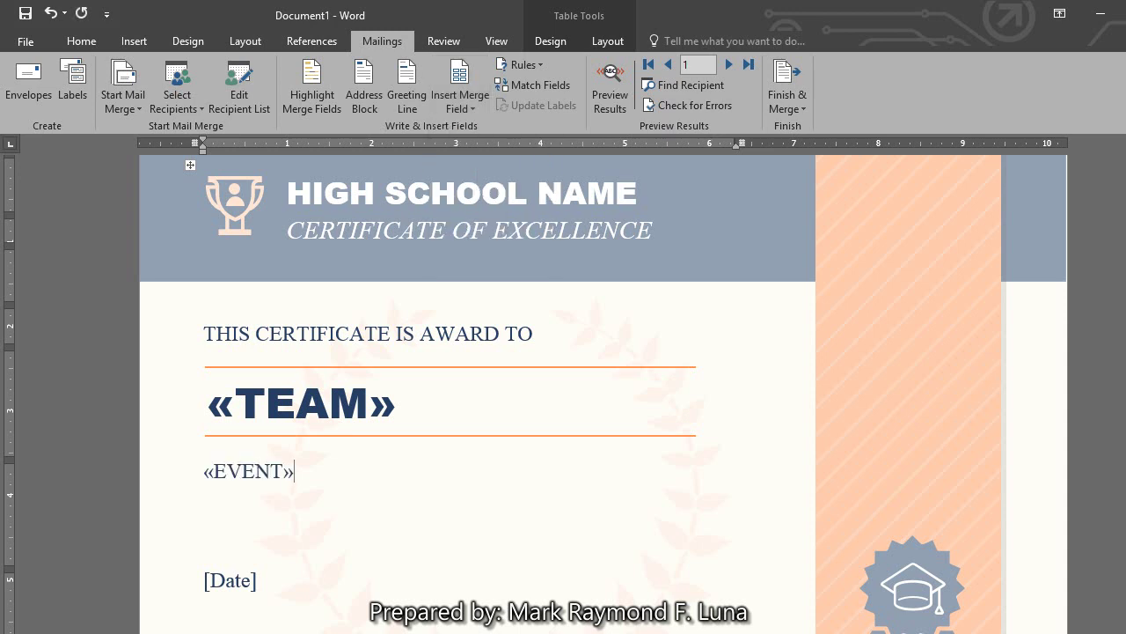
{"action": "type", "text": "-"}
{"action": "left_click", "coordinate": [460, 103]}
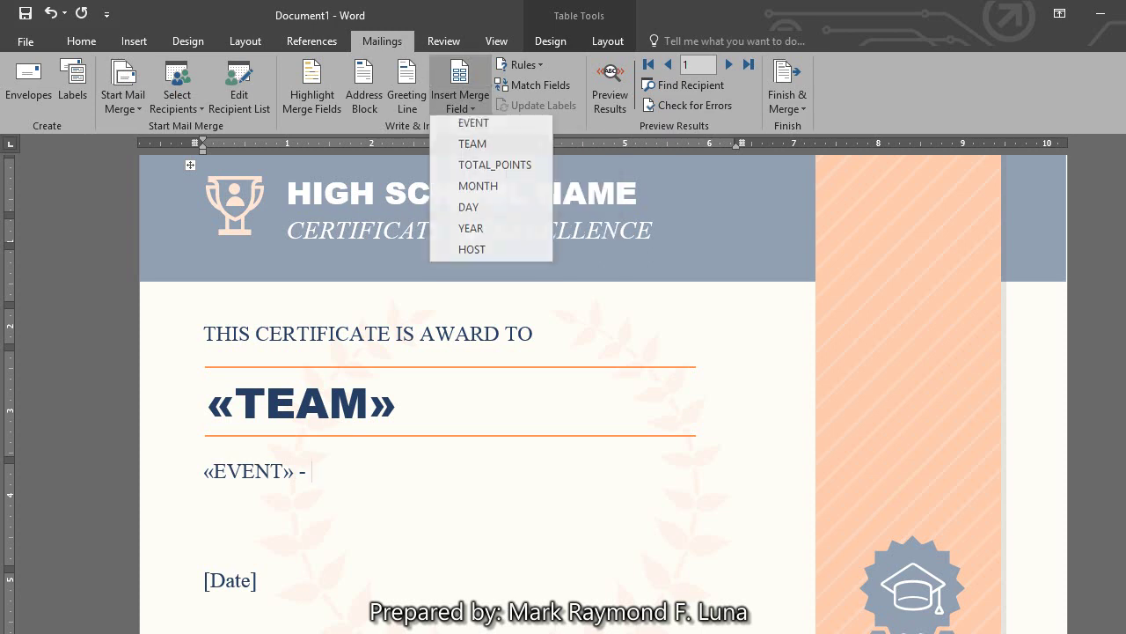
{"action": "left_click", "coordinate": [495, 169]}
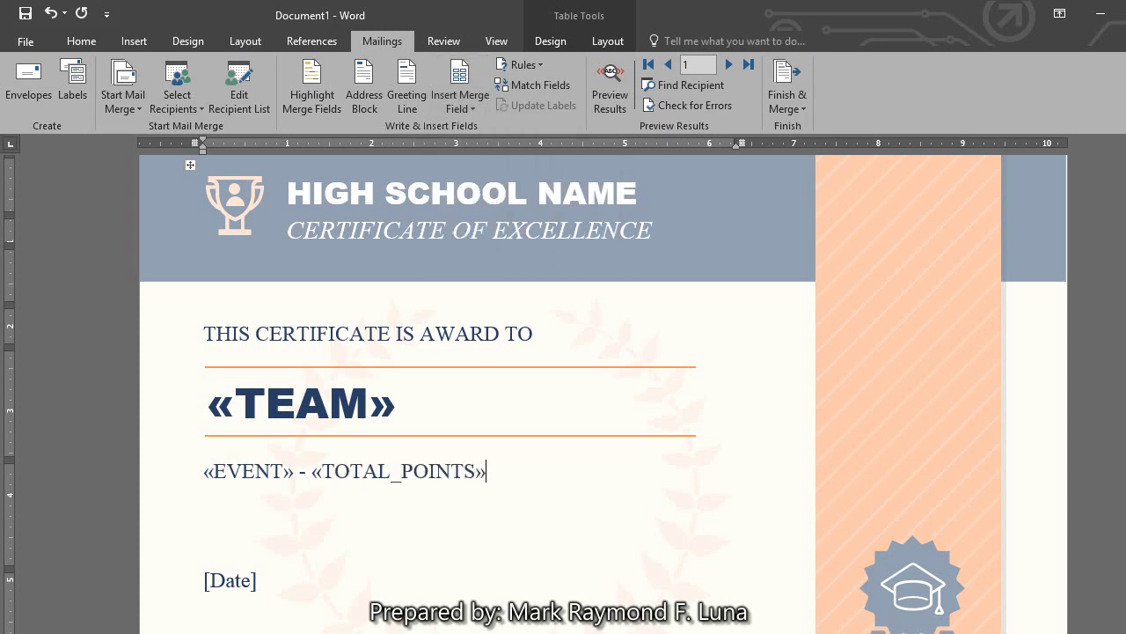
Replace the [Date] placeholder with the merge fields MONTH, DAY and YEAR, with a comma after DAY
{"action": "scroll", "coordinate": [564, 396], "scroll_direction": "down", "scroll_amount": 3}
{"action": "left_click", "coordinate": [230, 423]}
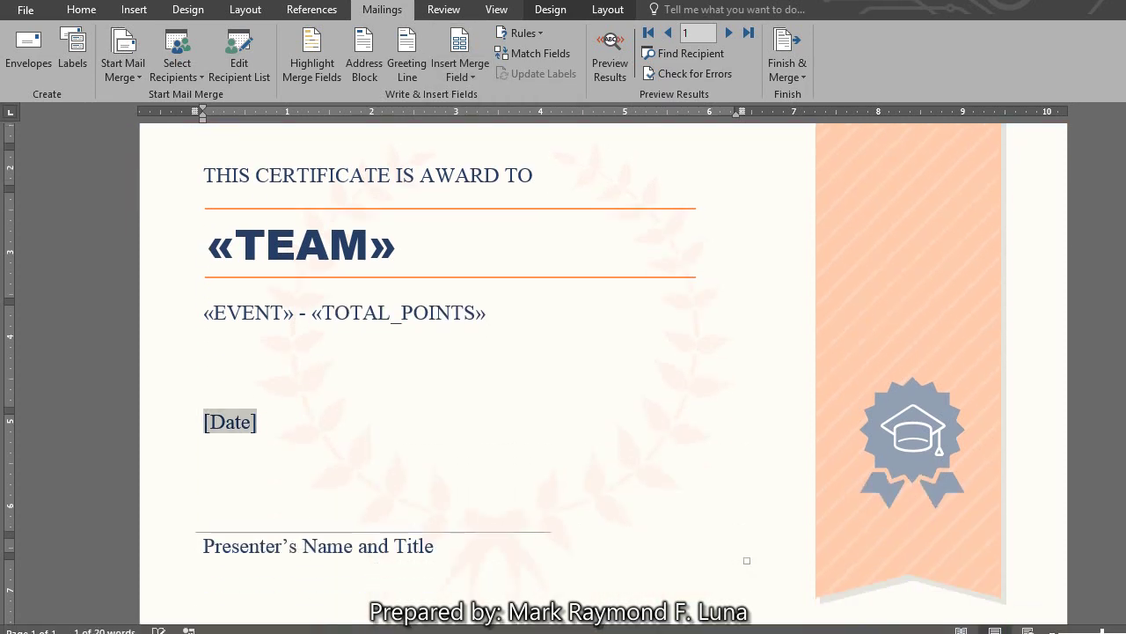
{"action": "key", "text": "Delete"}
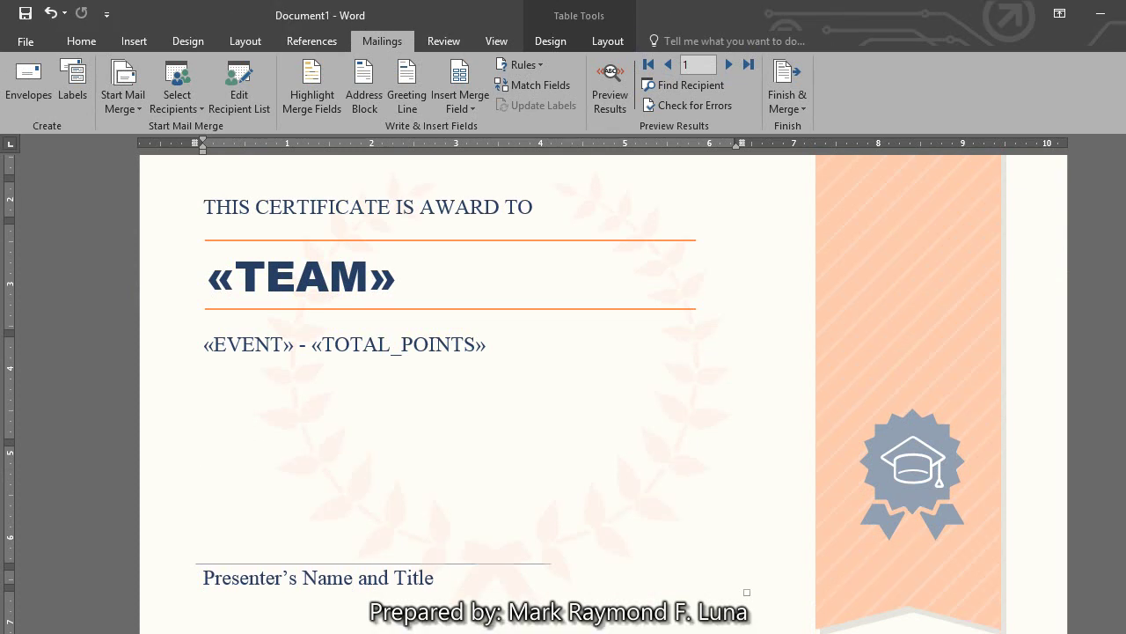
{"action": "left_click", "coordinate": [460, 68]}
{"action": "left_click", "coordinate": [478, 190]}
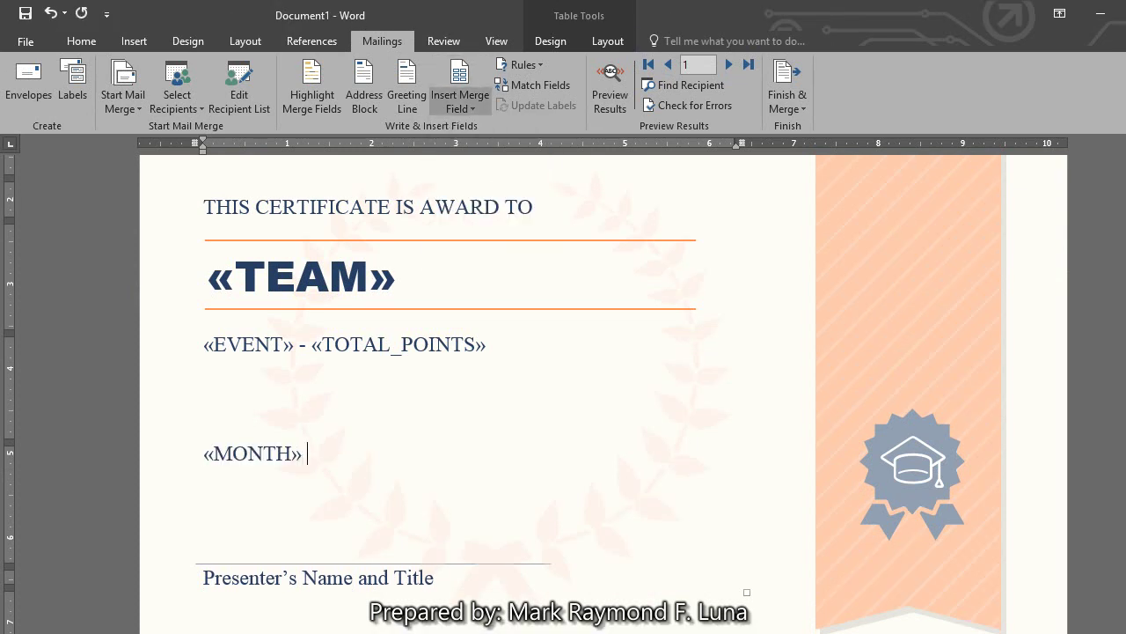
{"action": "left_click", "coordinate": [459, 101]}
{"action": "left_click", "coordinate": [469, 211]}
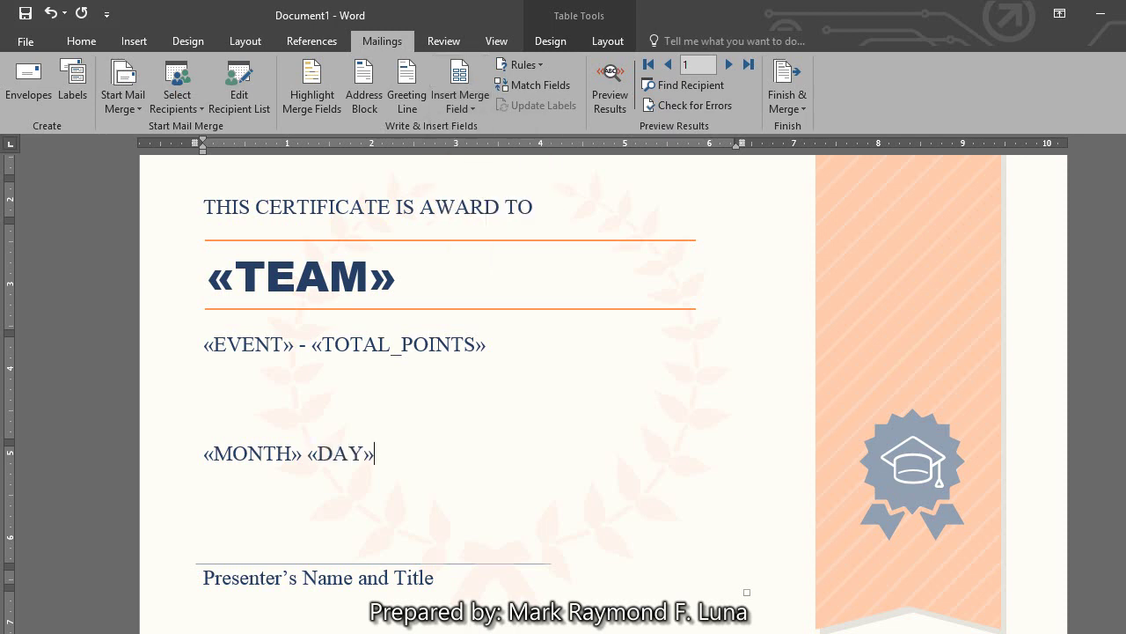
{"action": "type", "text": ","}
{"action": "left_click", "coordinate": [459, 97]}
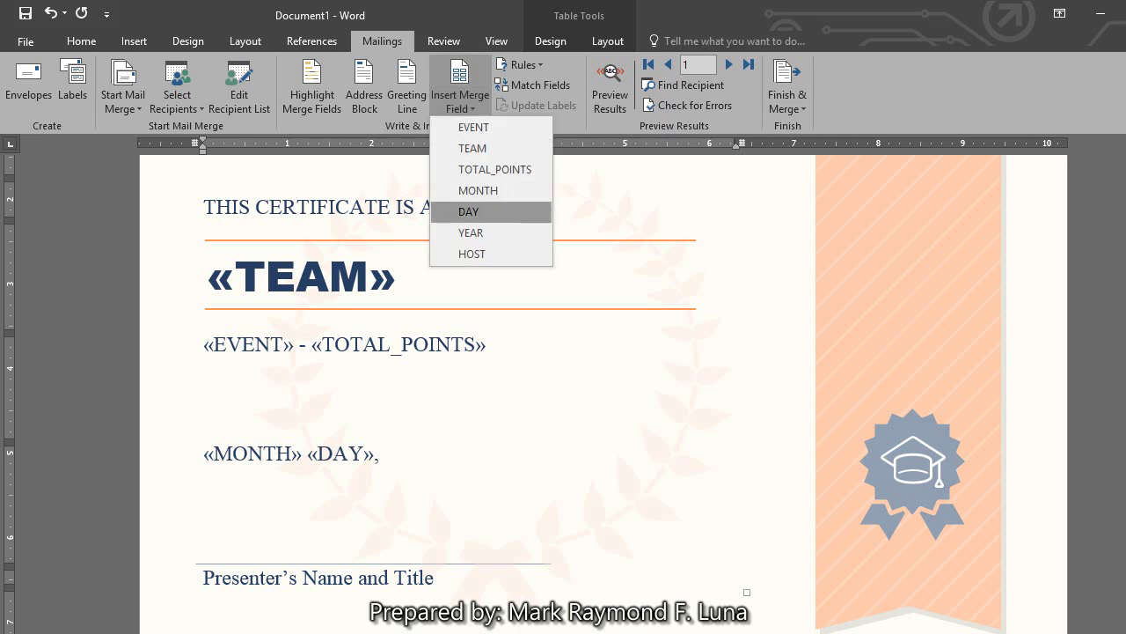
{"action": "left_click", "coordinate": [471, 232]}
Replace the Presenter's Name and Title text under the signature line with the HOST merge field
{"action": "scroll", "coordinate": [564, 396], "scroll_direction": "down", "scroll_amount": 1}
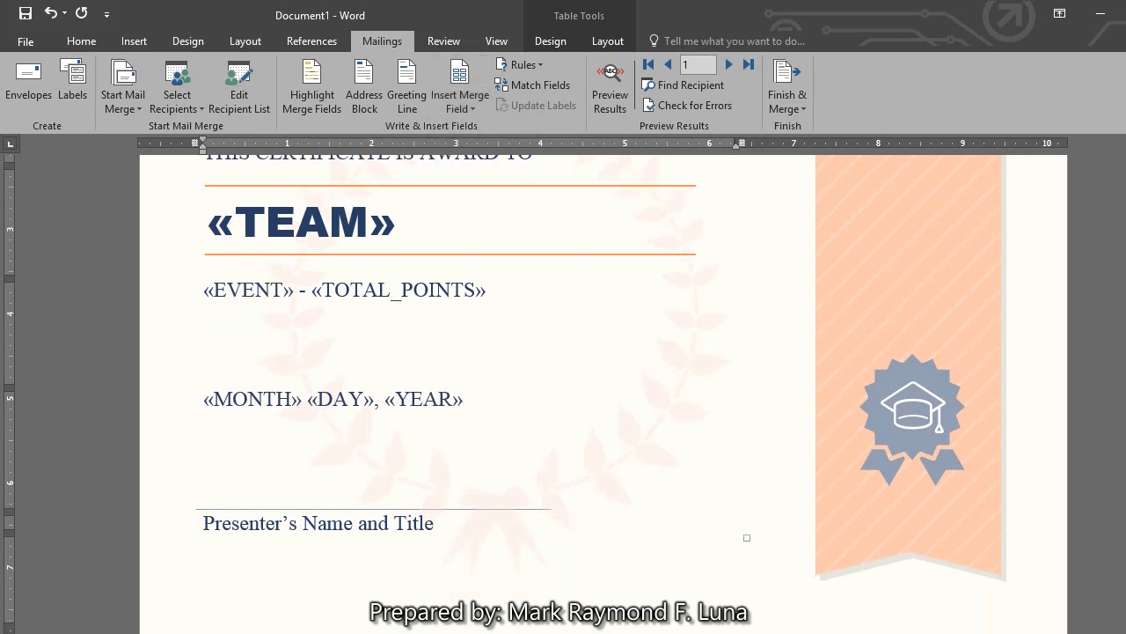
{"action": "left_click", "coordinate": [319, 523]}
{"action": "left_click", "coordinate": [303, 398]}
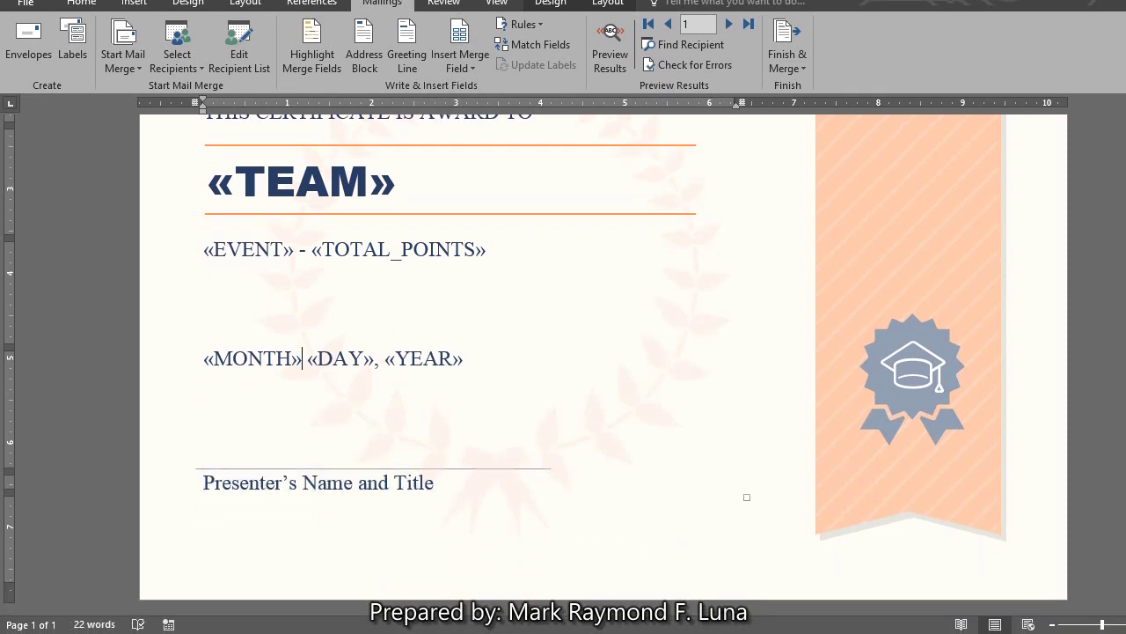
{"action": "left_click", "coordinate": [319, 482]}
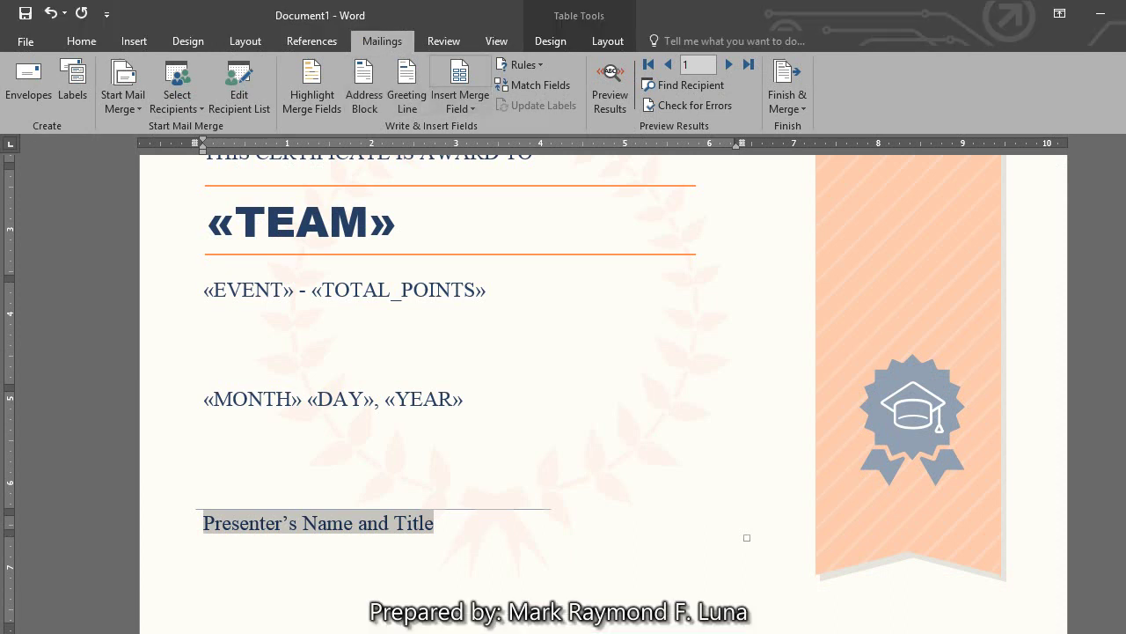
{"action": "left_click", "coordinate": [460, 88]}
{"action": "left_click", "coordinate": [473, 255]}
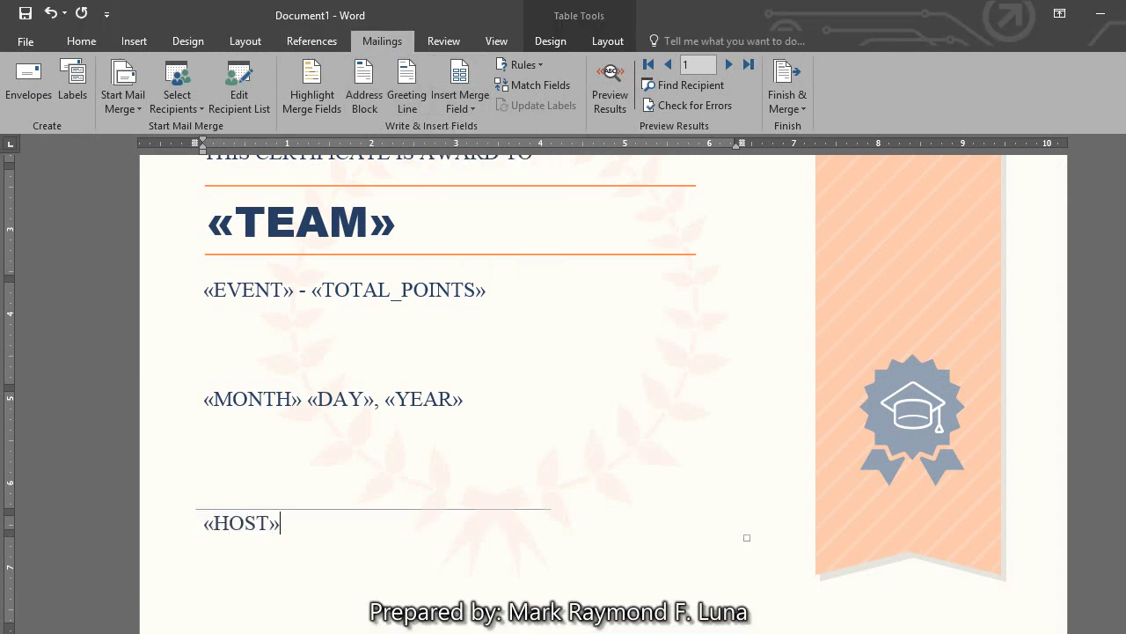
Review the inserted merge fields, then preview the merge results and check the first recipient's certificate down to the signature line
{"action": "scroll", "coordinate": [563, 369], "scroll_direction": "up", "scroll_amount": 3}
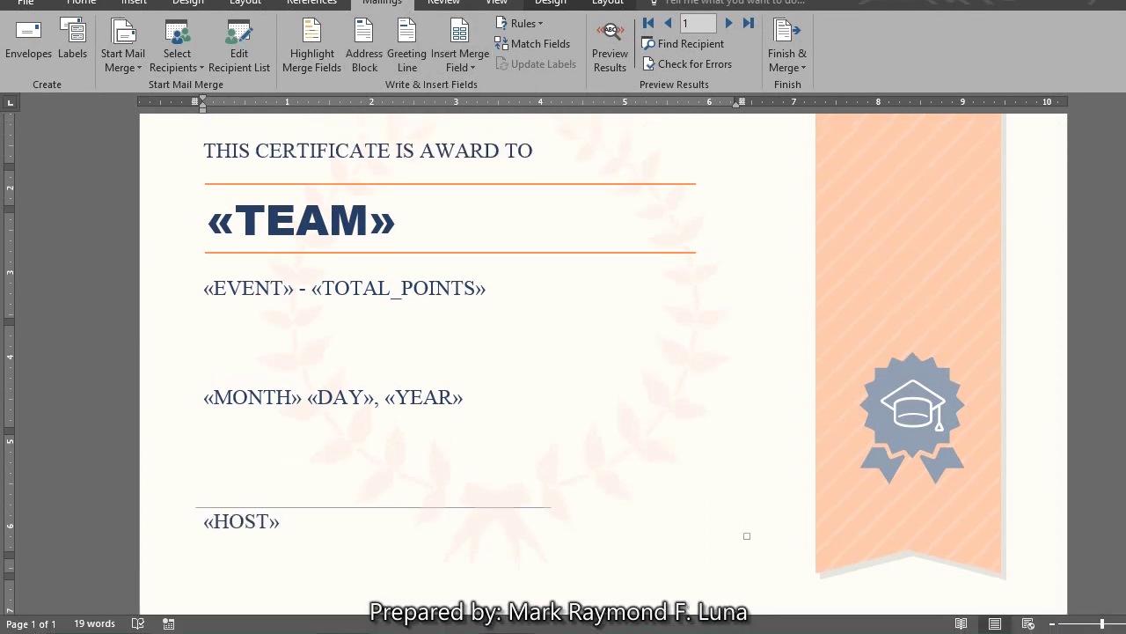
{"action": "scroll", "coordinate": [603, 364], "scroll_direction": "up", "scroll_amount": 2}
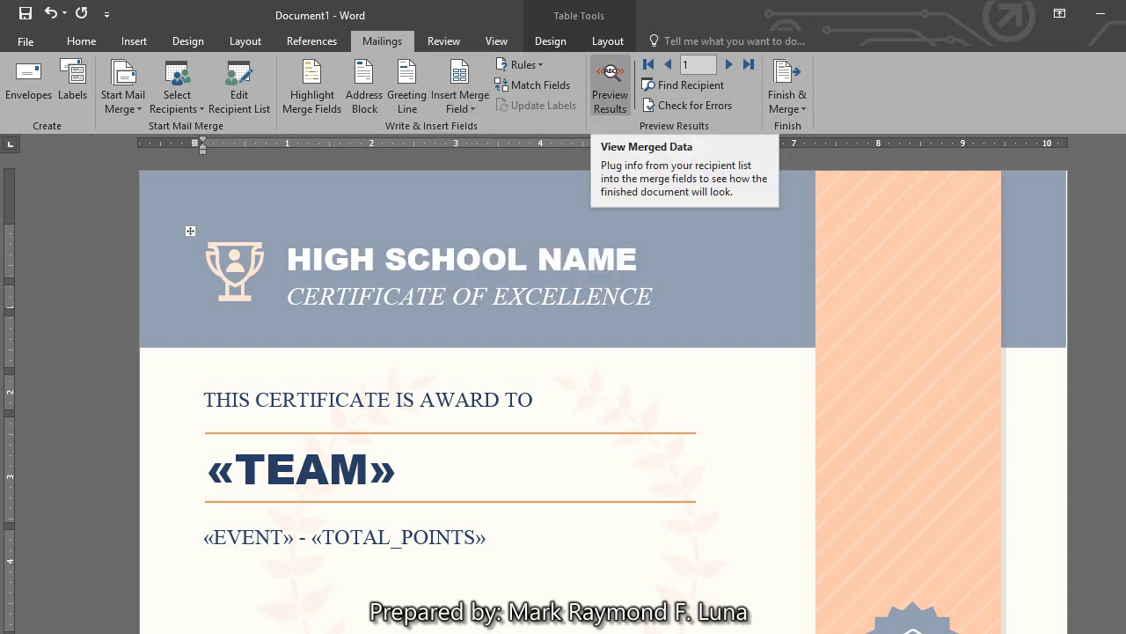
{"action": "scroll", "coordinate": [602, 396], "scroll_direction": "down", "scroll_amount": 3}
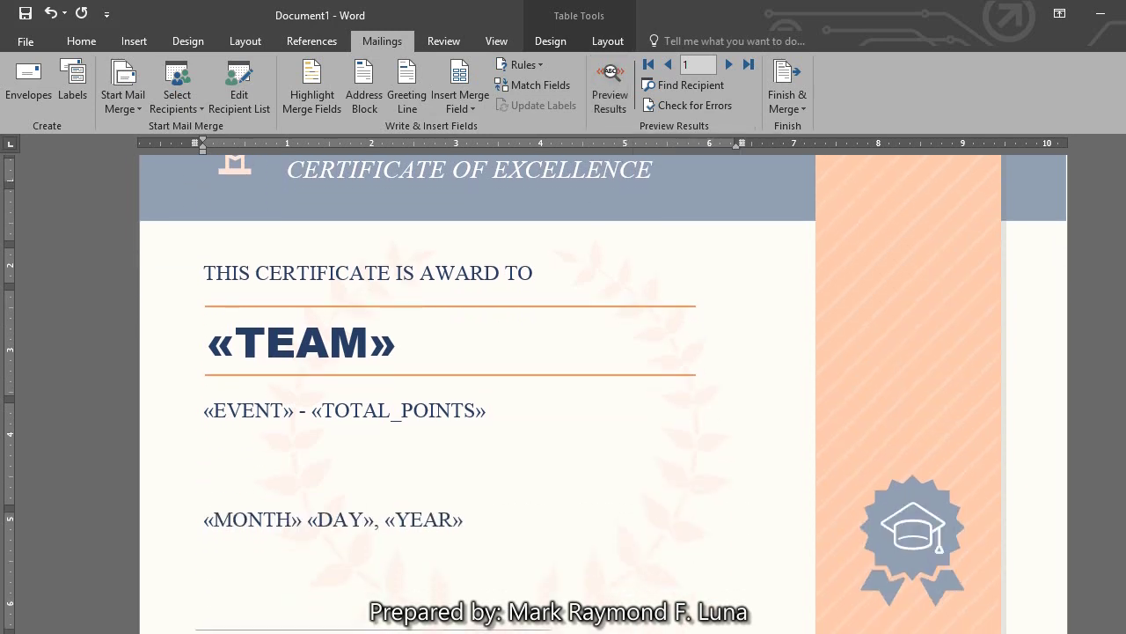
{"action": "scroll", "coordinate": [601, 386], "scroll_direction": "down", "scroll_amount": 3}
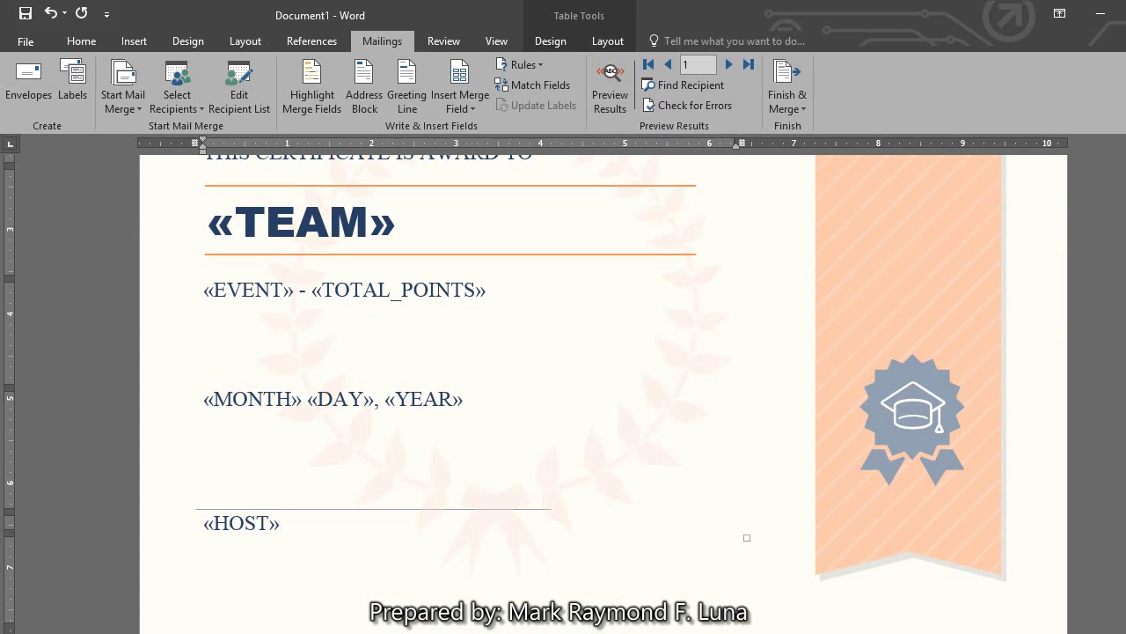
{"action": "scroll", "coordinate": [572, 396], "scroll_direction": "up", "scroll_amount": 3}
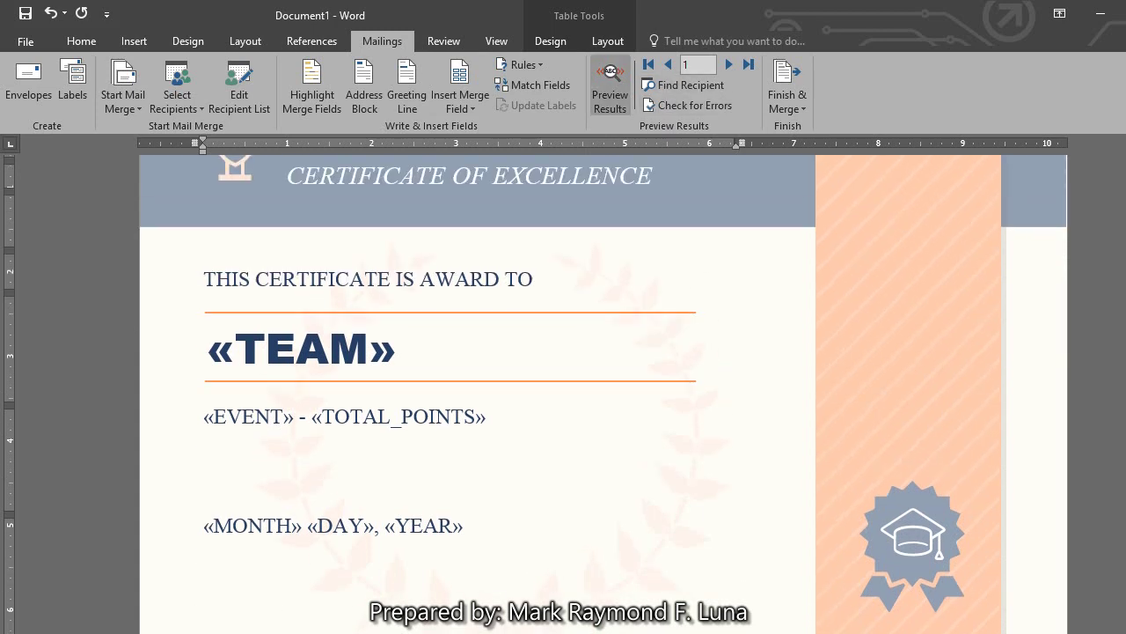
{"action": "left_click", "coordinate": [610, 88]}
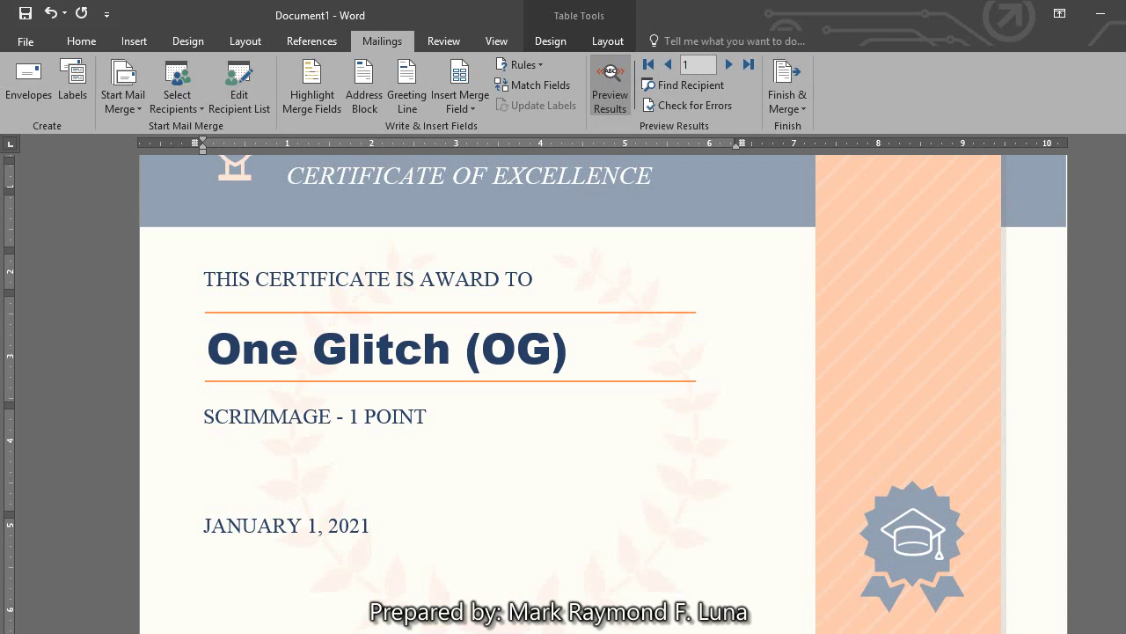
{"action": "scroll", "coordinate": [563, 396], "scroll_direction": "down", "scroll_amount": 3}
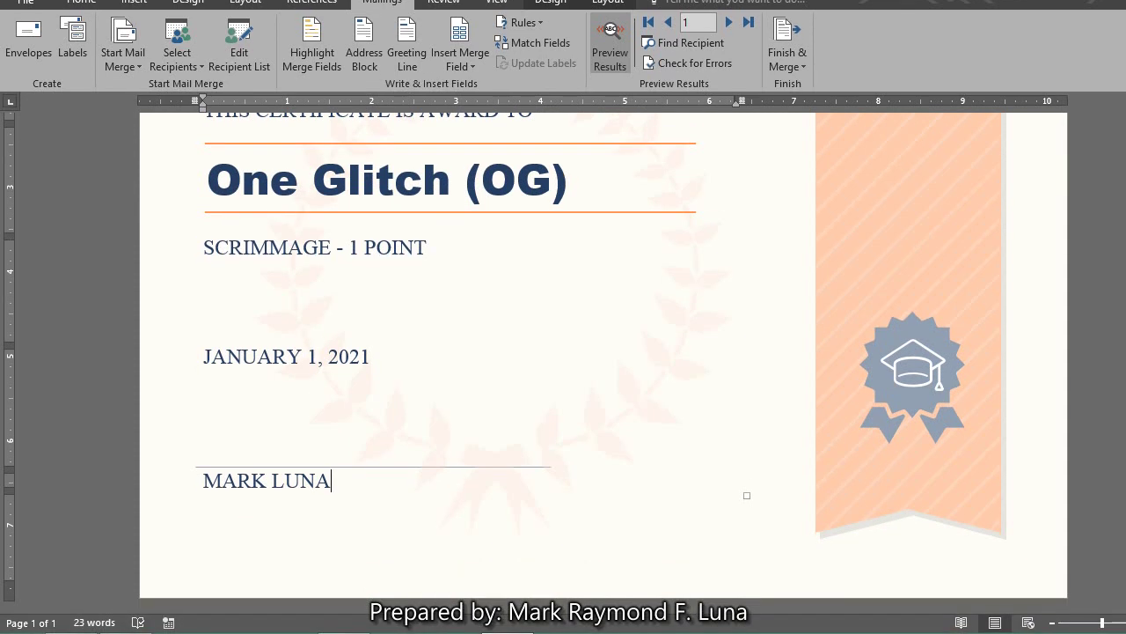
{"action": "scroll", "coordinate": [603, 352], "scroll_direction": "up", "scroll_amount": 1}
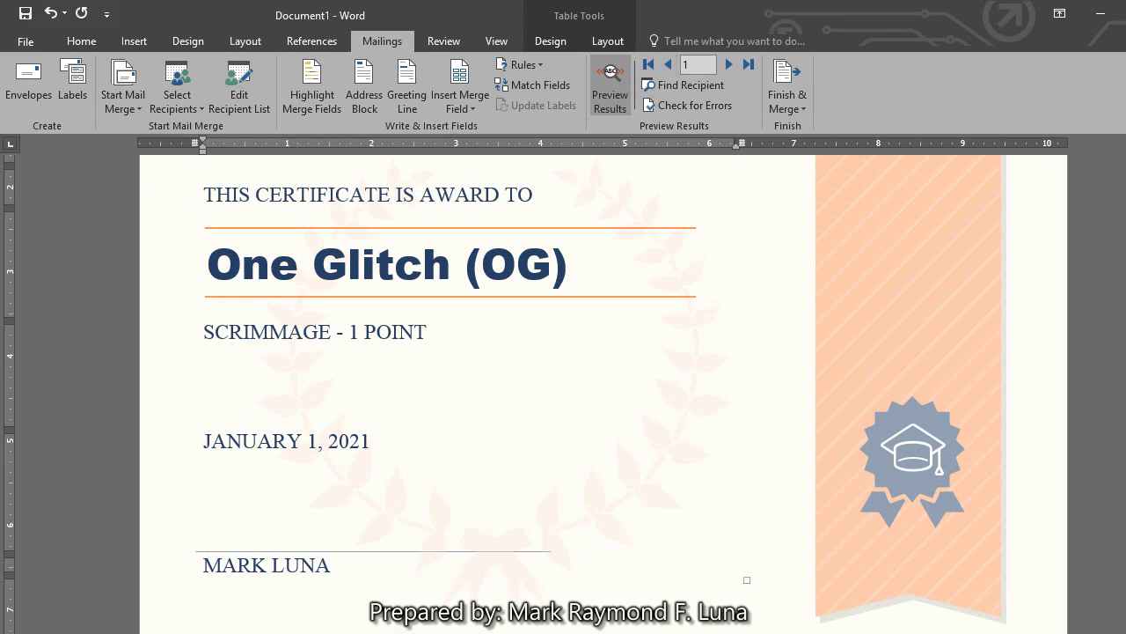
Compare the previewed certificate with row 2 of the participant list in Excel and return to Word
{"action": "left_click", "coordinate": [340, 611]}
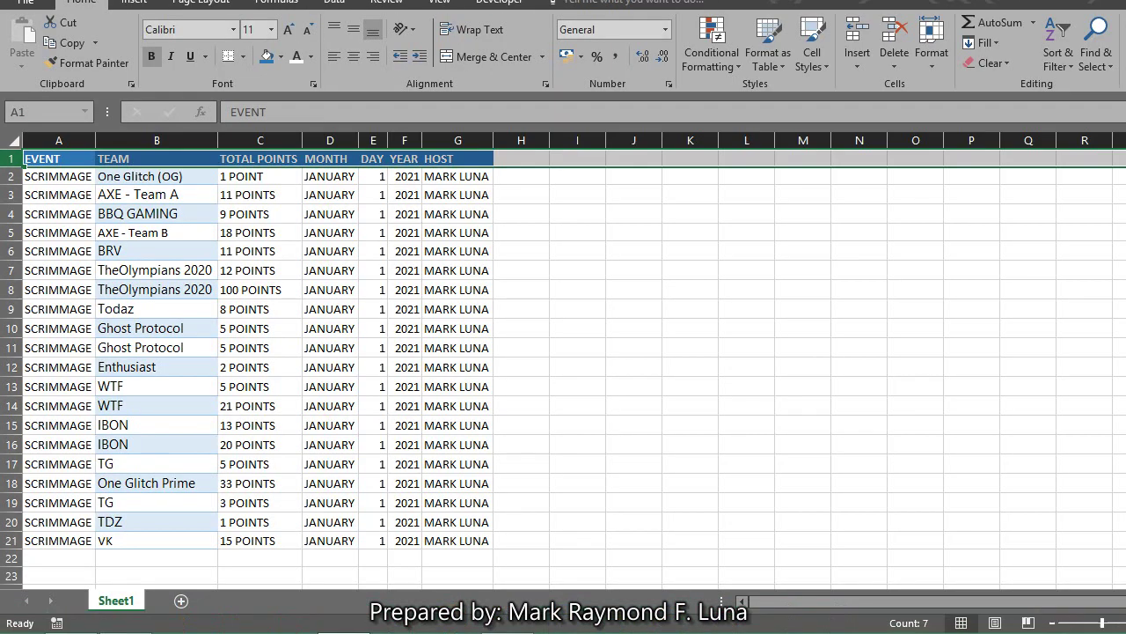
{"action": "left_click", "coordinate": [18, 176]}
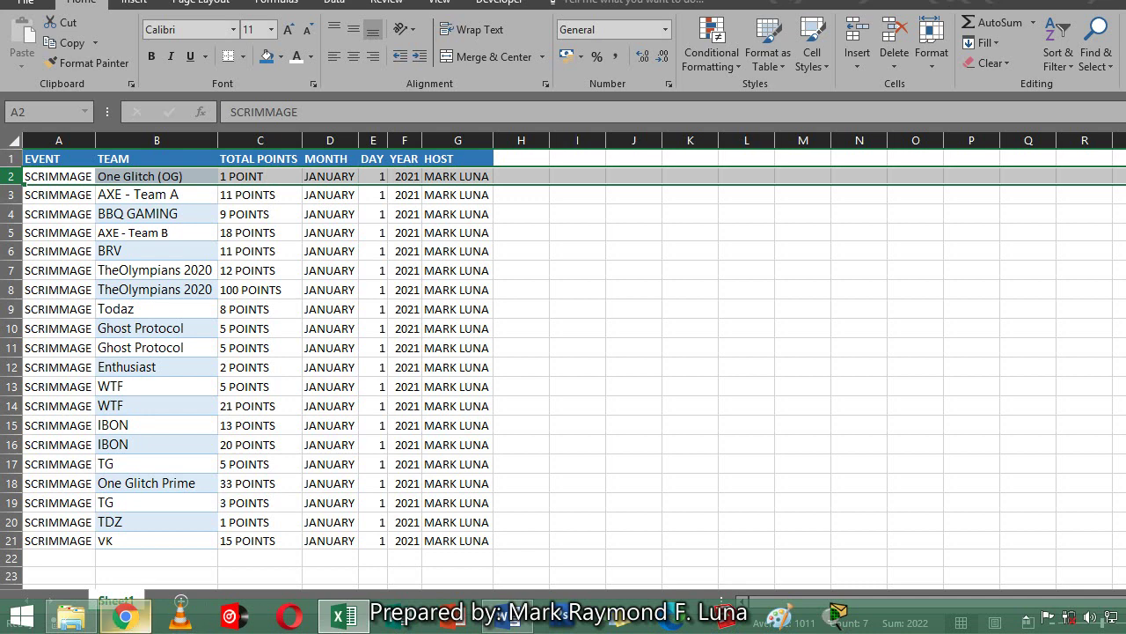
{"action": "left_click", "coordinate": [508, 616]}
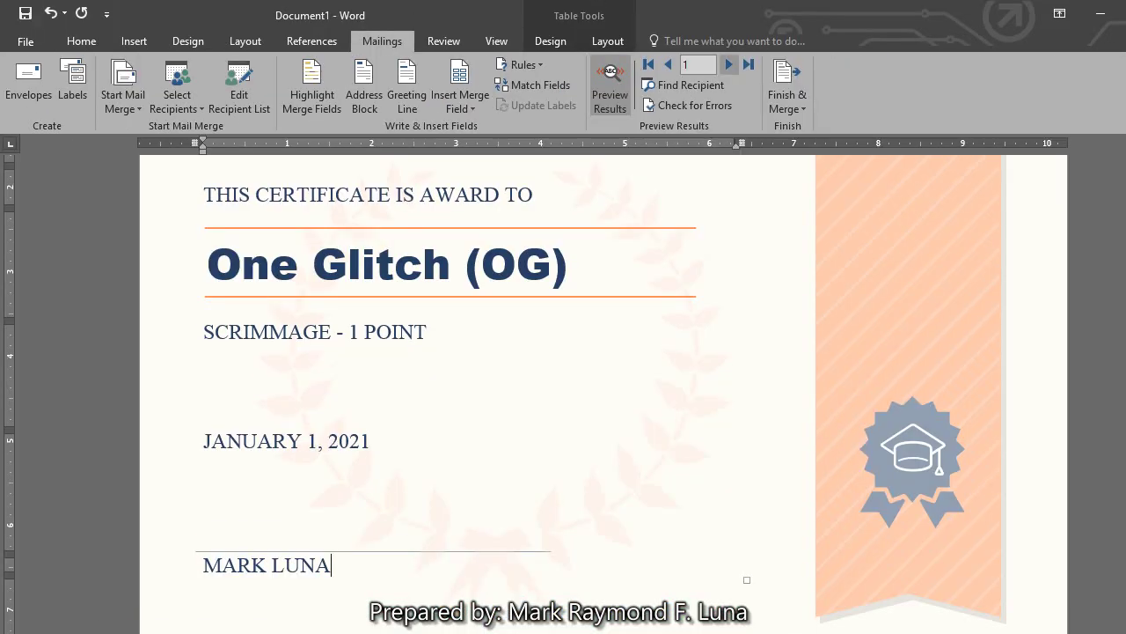
Preview the second recipient's certificate, compare it with row 3 of the participant list in Excel, and return to Word
{"action": "left_click", "coordinate": [729, 64]}
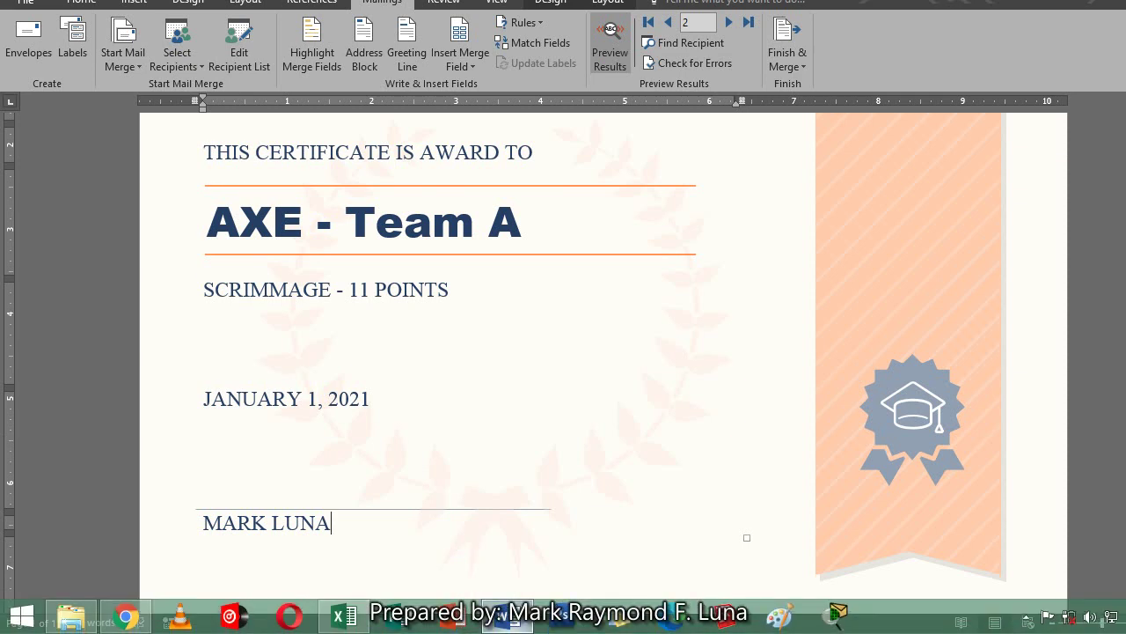
{"action": "mouse_move", "coordinate": [507, 616]}
{"action": "left_click", "coordinate": [343, 616]}
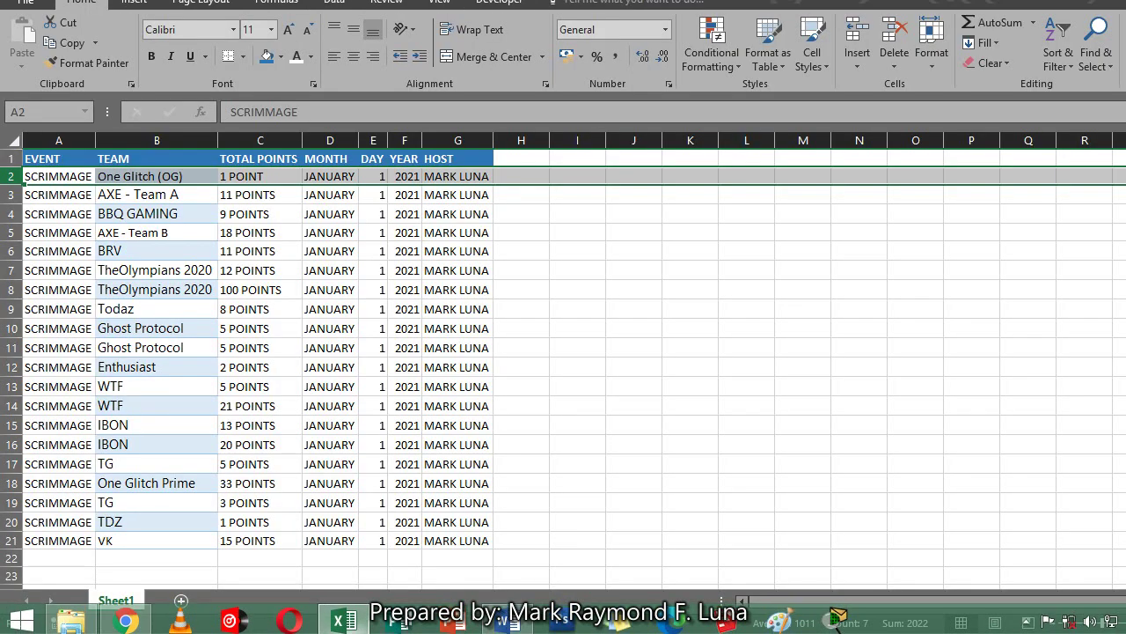
{"action": "left_click", "coordinate": [10, 194]}
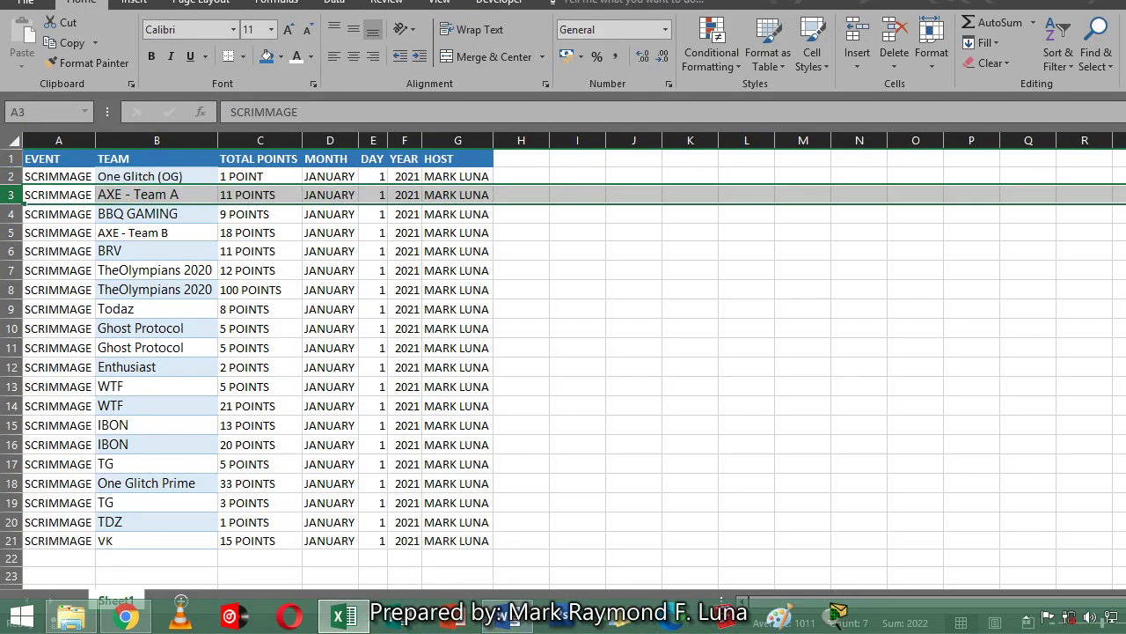
{"action": "left_click", "coordinate": [507, 618]}
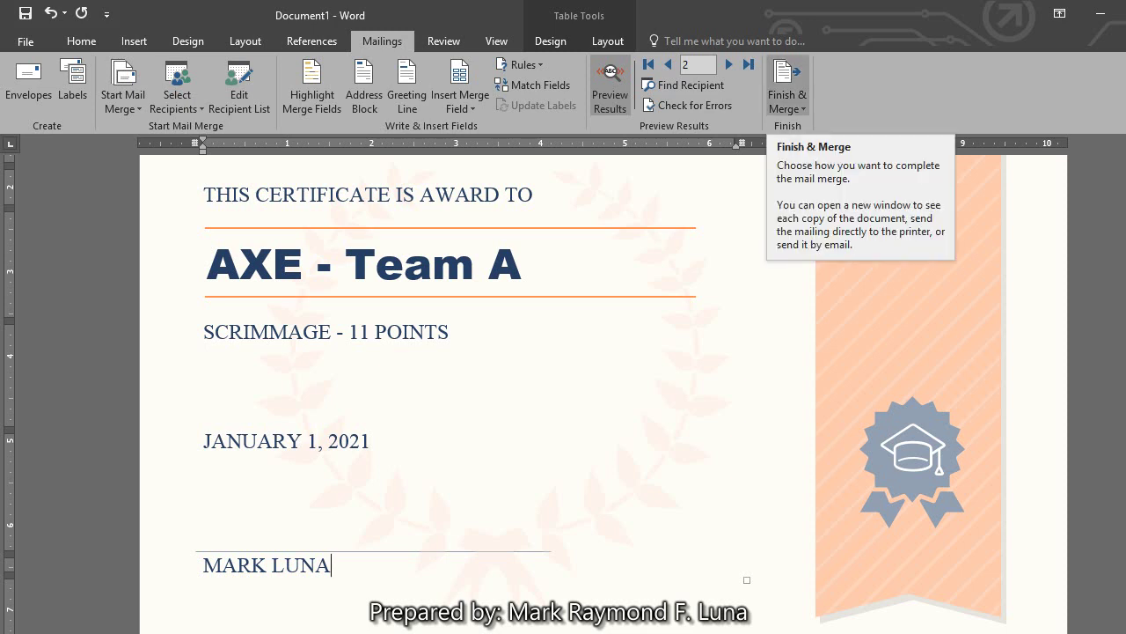
Start merging the certificates to the printer, try the Current record option and set the records back to All
{"action": "left_click", "coordinate": [787, 88]}
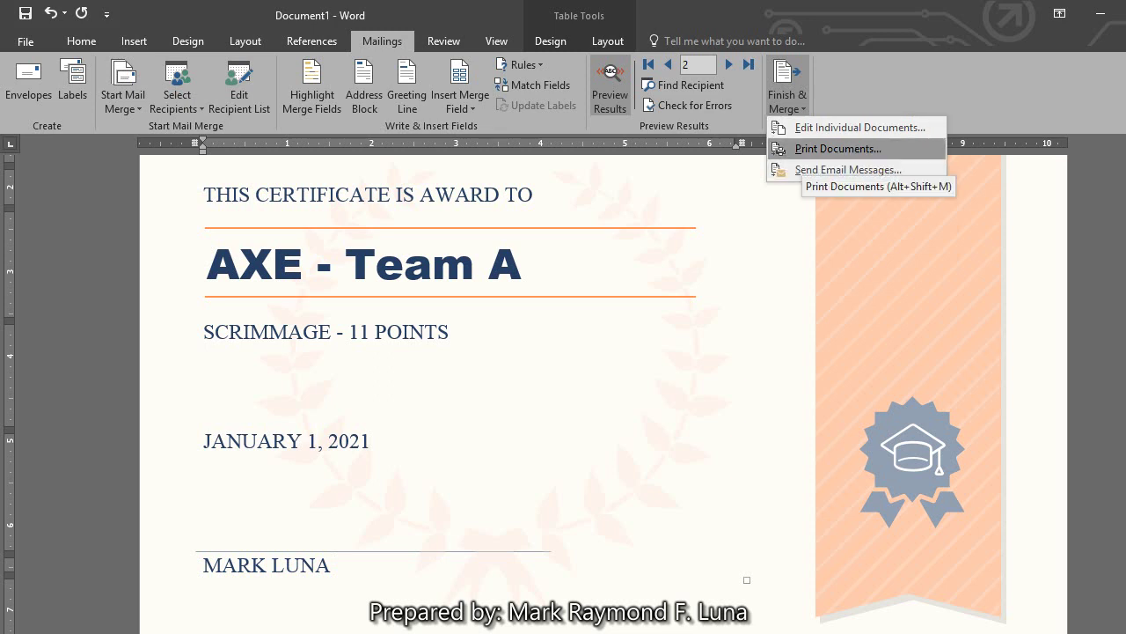
{"action": "left_click", "coordinate": [811, 150]}
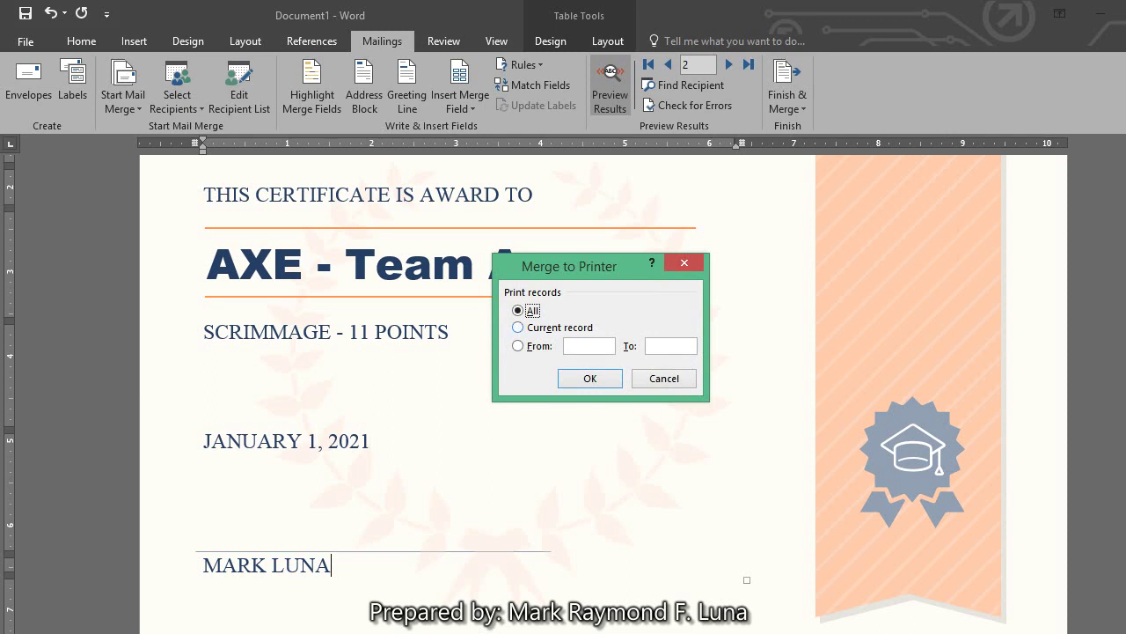
{"action": "left_click", "coordinate": [535, 328]}
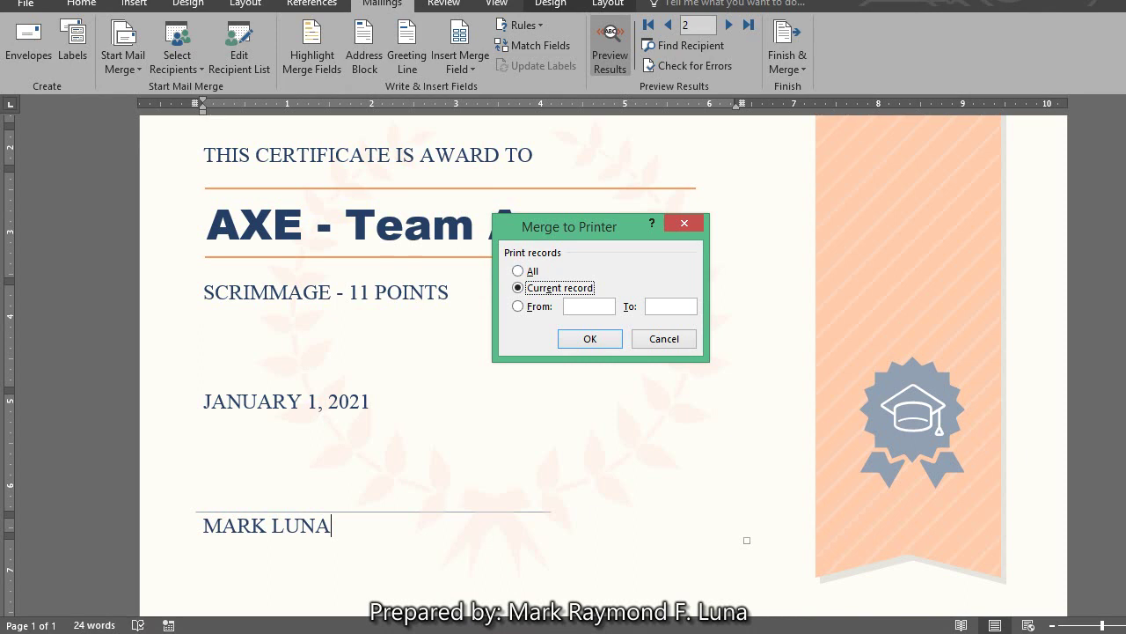
{"action": "left_click", "coordinate": [519, 271]}
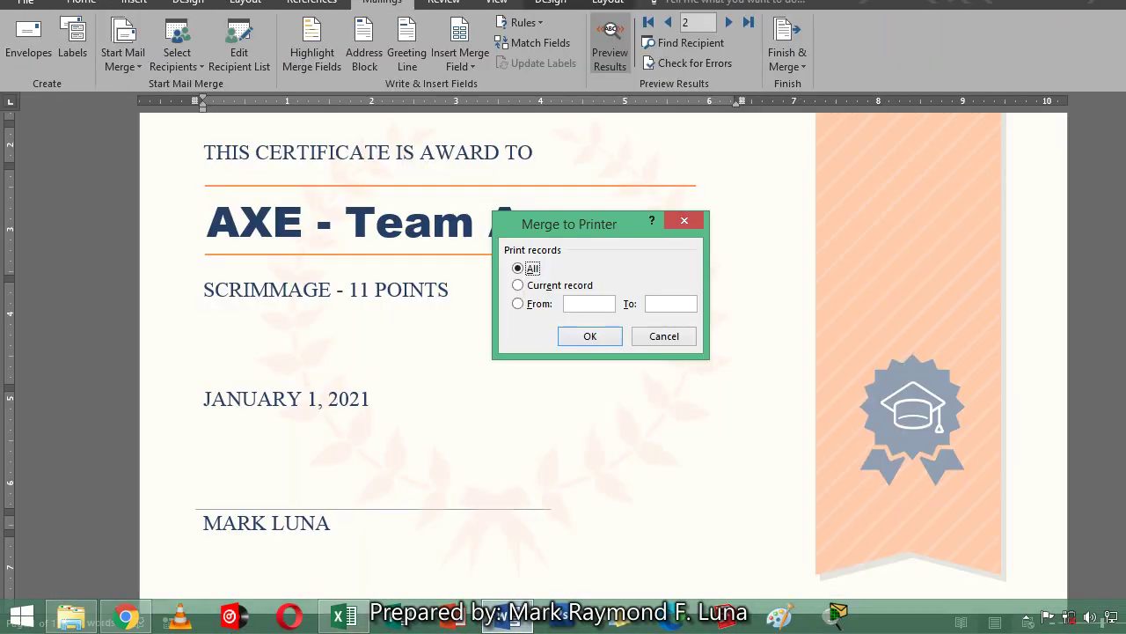
Set the records to print from 1 to 7, matching rows 2 to 8 marked in the Excel participant list
{"action": "left_click", "coordinate": [519, 304]}
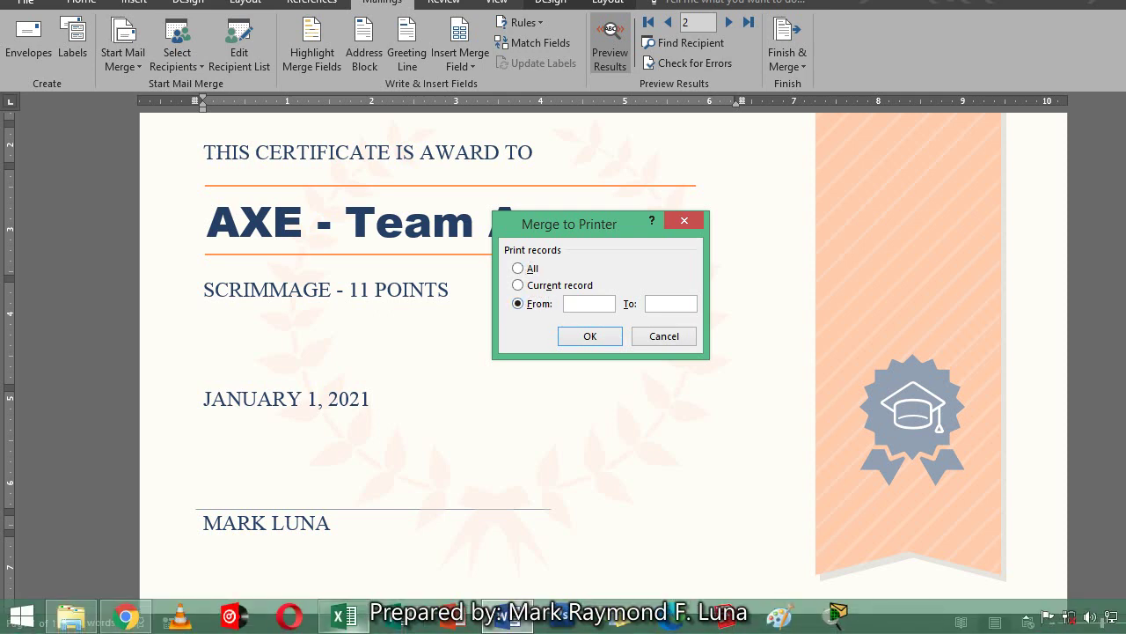
{"action": "left_click", "coordinate": [344, 616]}
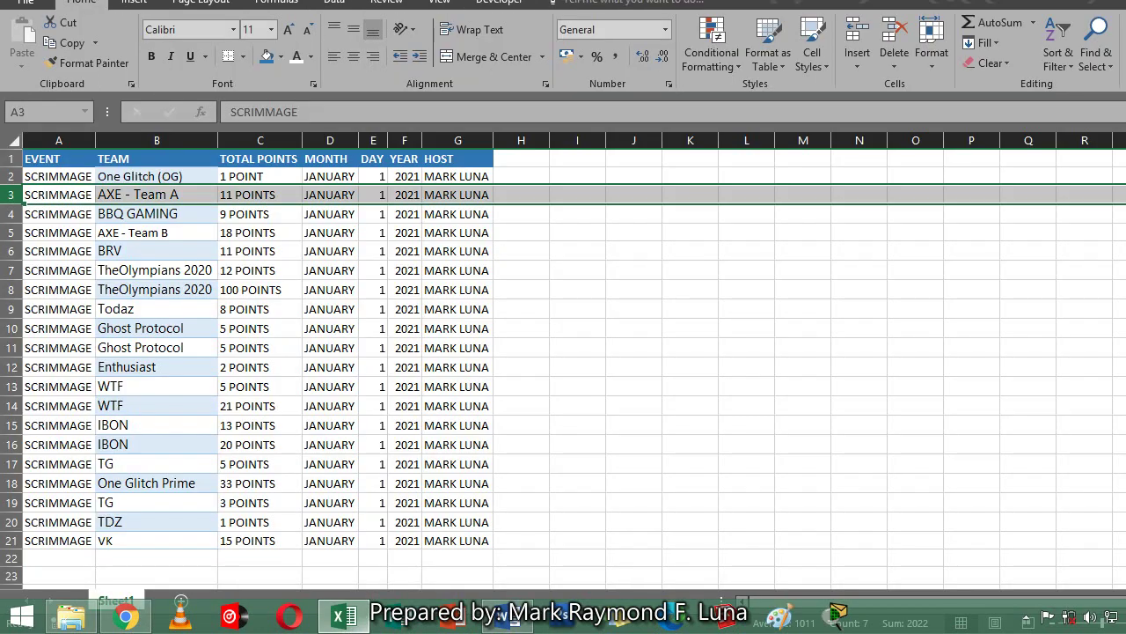
{"action": "left_click_drag", "start_coordinate": [11, 176], "coordinate": [11, 290]}
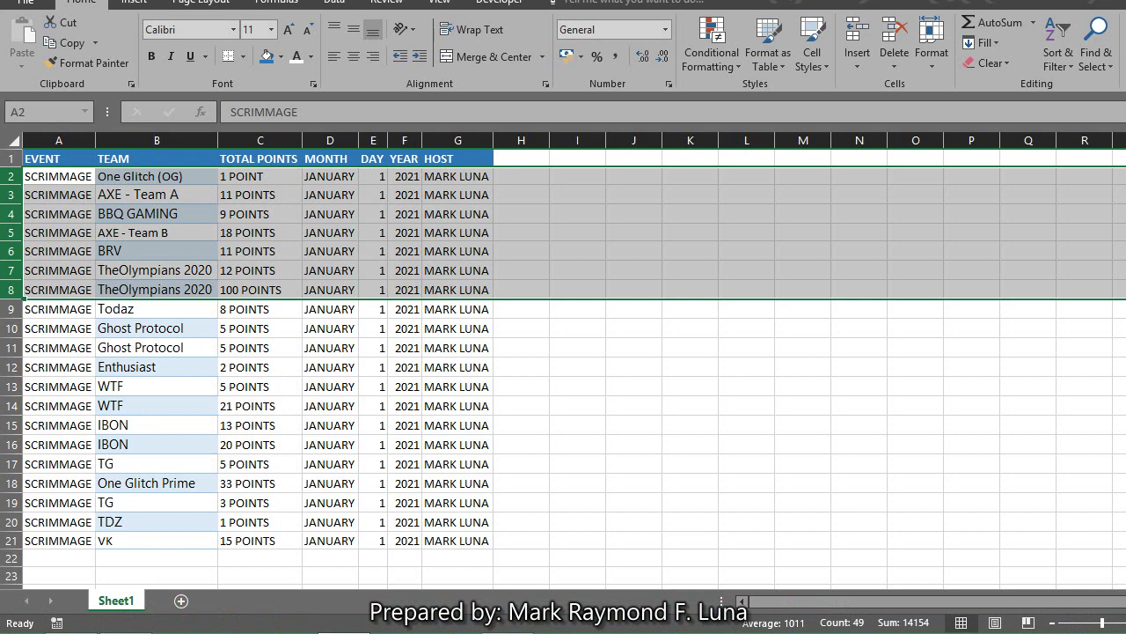
{"action": "left_click", "coordinate": [507, 616]}
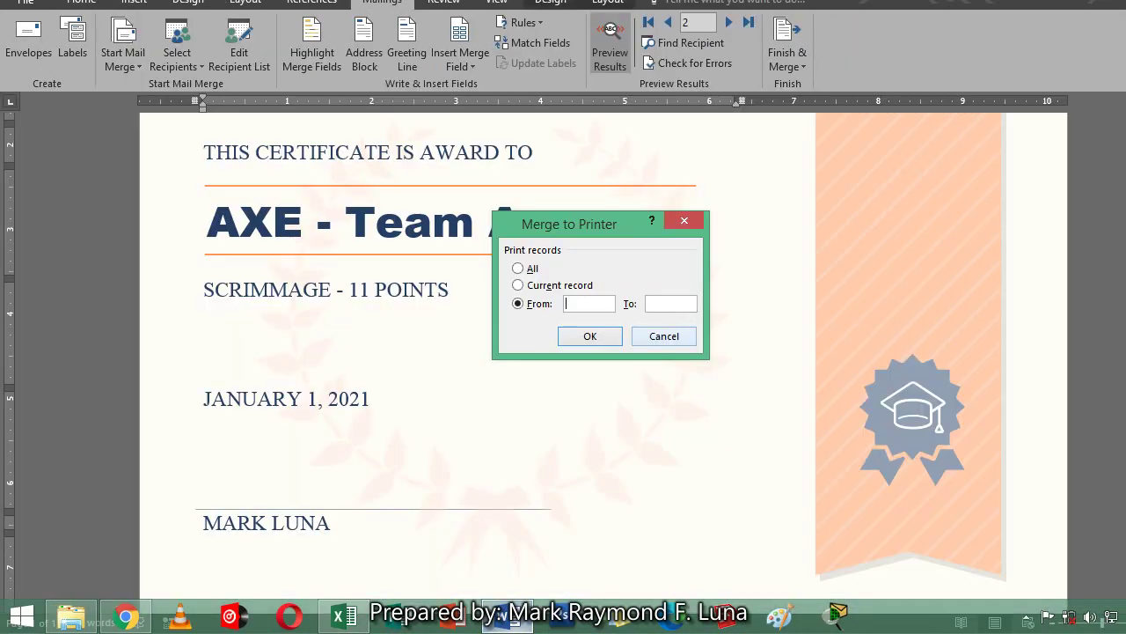
{"action": "type", "text": "1"}
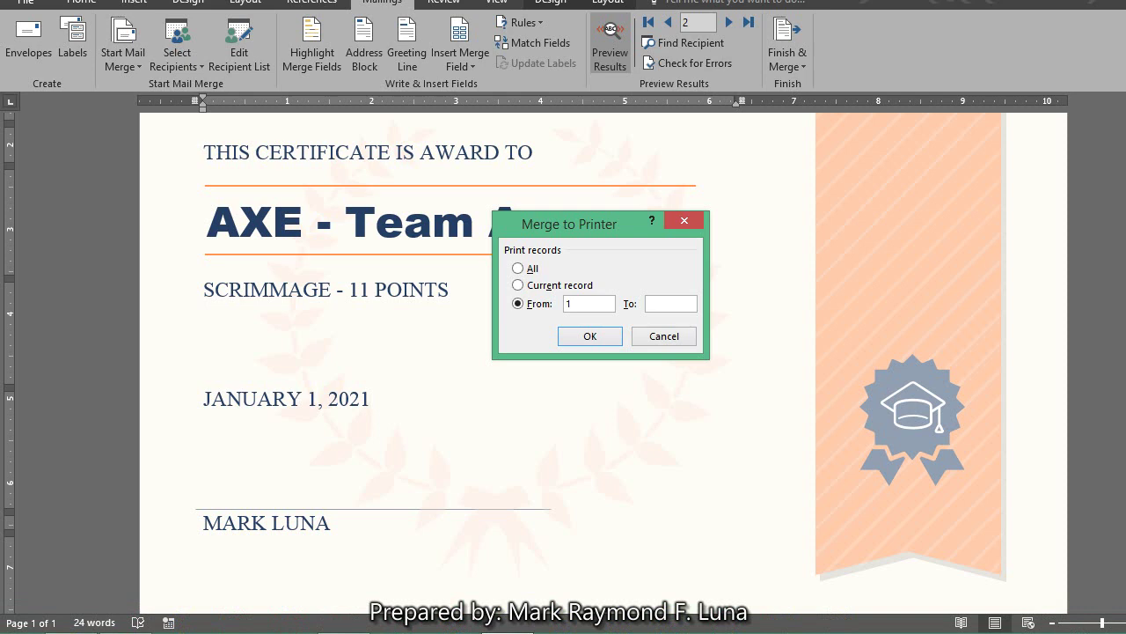
{"action": "type", "text": "7"}
Merge all records to the printer, look through the available printers, and close the Print dialog without printing
{"action": "key", "text": "alt+a"}
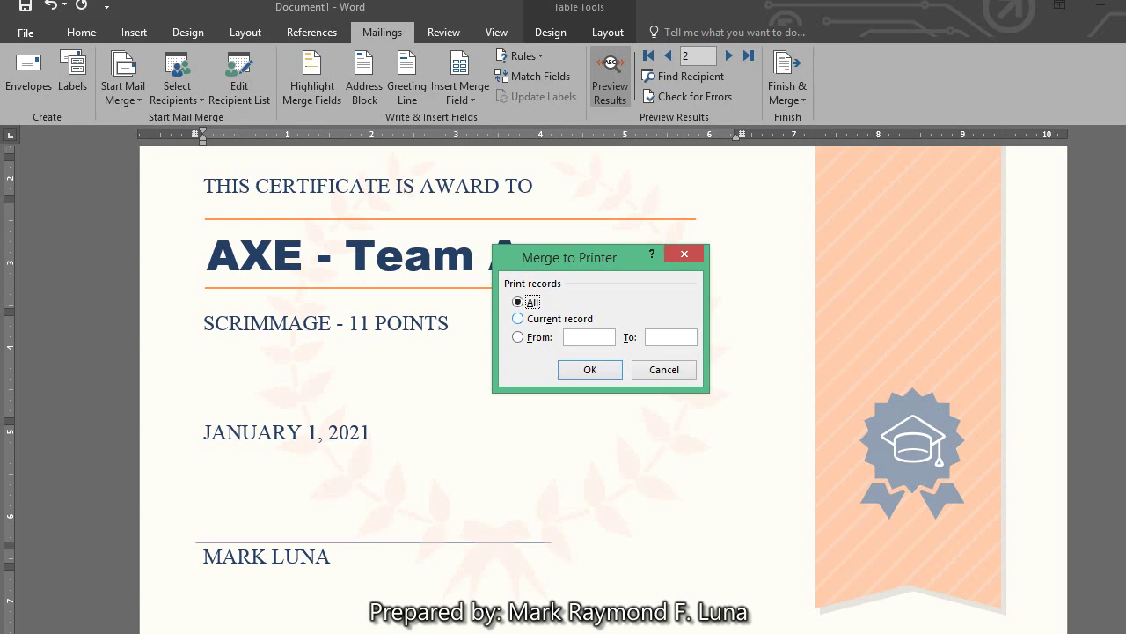
{"action": "left_click", "coordinate": [590, 369]}
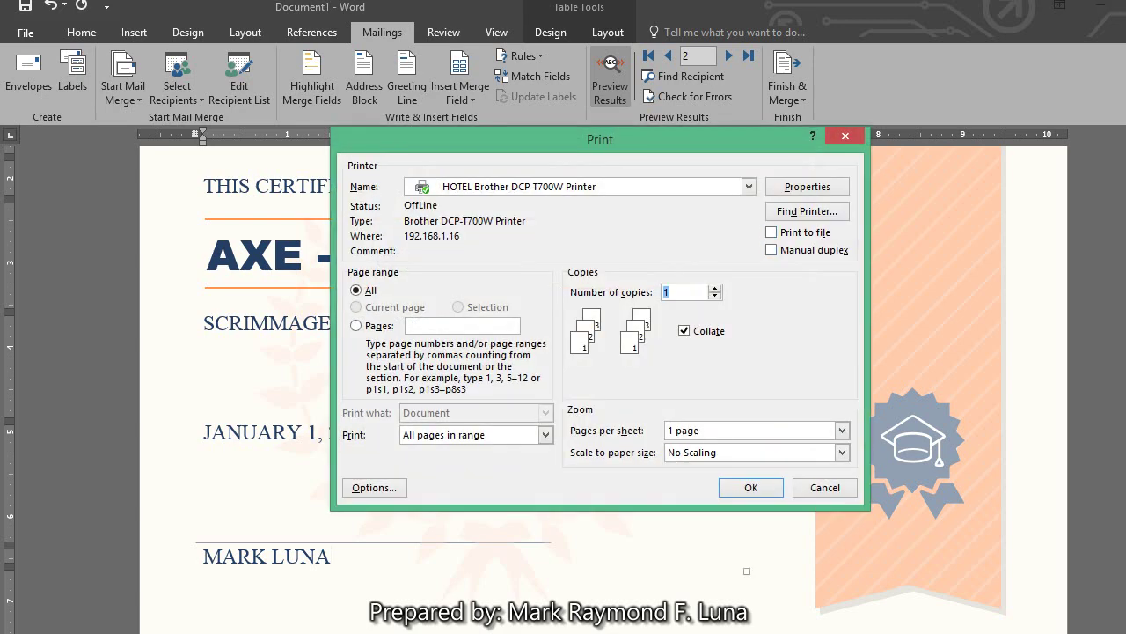
{"action": "left_click", "coordinate": [749, 186]}
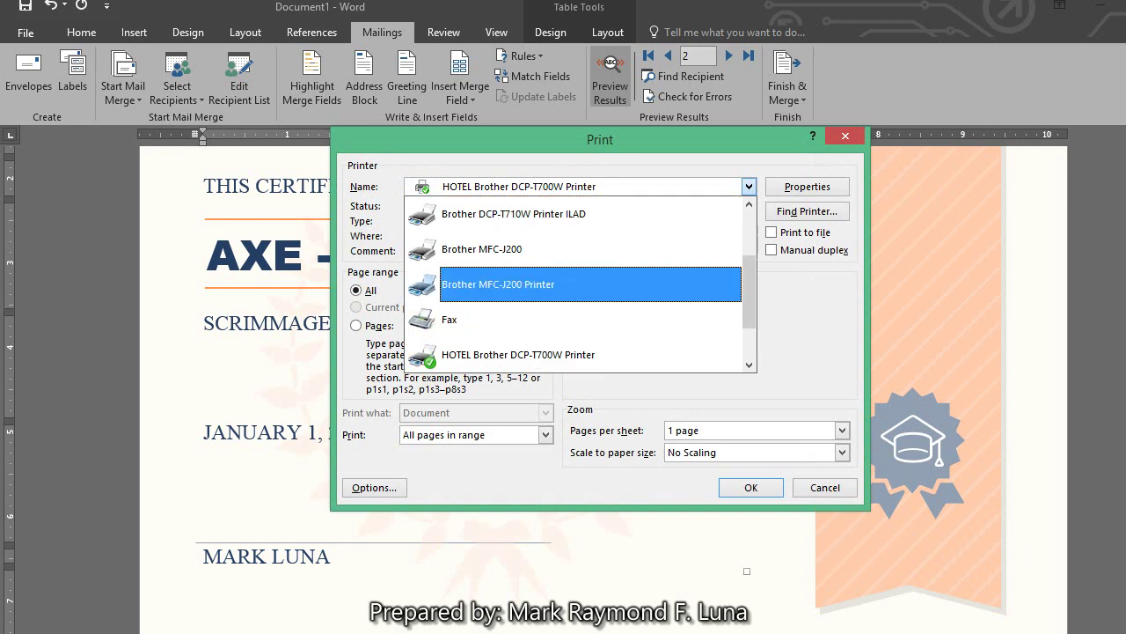
{"action": "scroll", "coordinate": [616, 264], "scroll_direction": "up", "scroll_amount": 1}
{"action": "scroll", "coordinate": [576, 214], "scroll_direction": "down", "scroll_amount": 2}
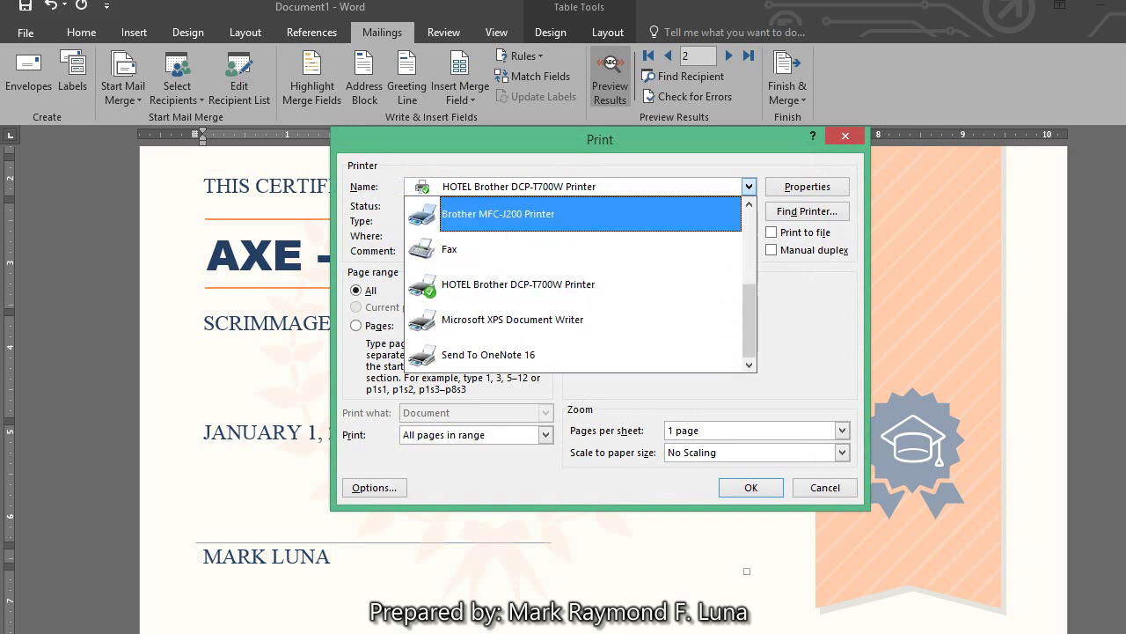
{"action": "scroll", "coordinate": [581, 284], "scroll_direction": "up", "scroll_amount": 2}
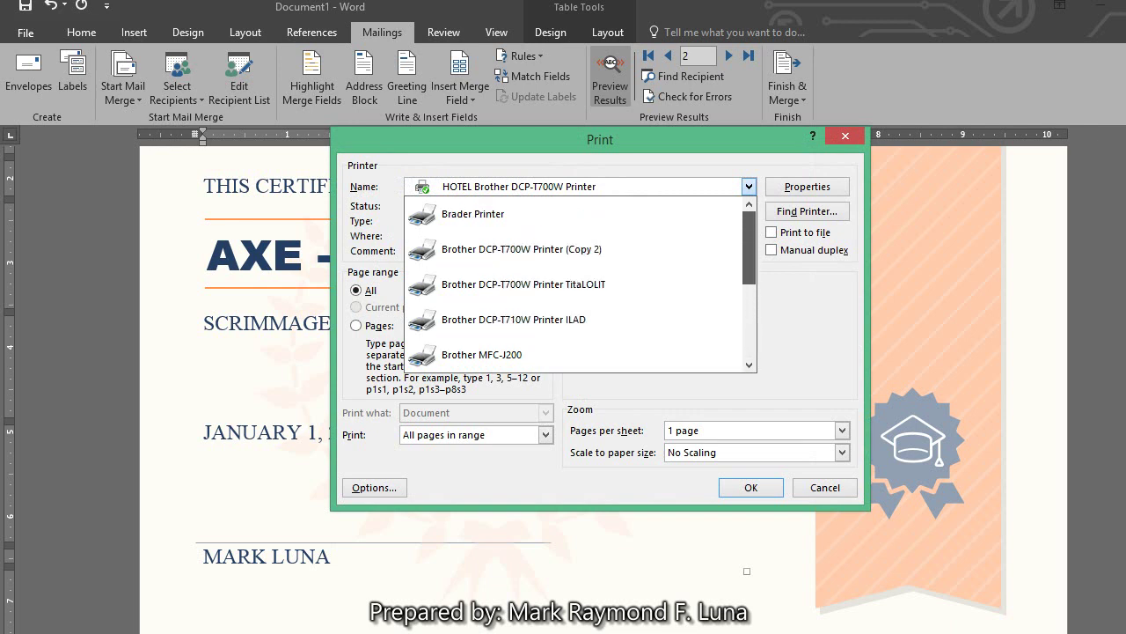
{"action": "scroll", "coordinate": [581, 284], "scroll_direction": "down", "scroll_amount": 2}
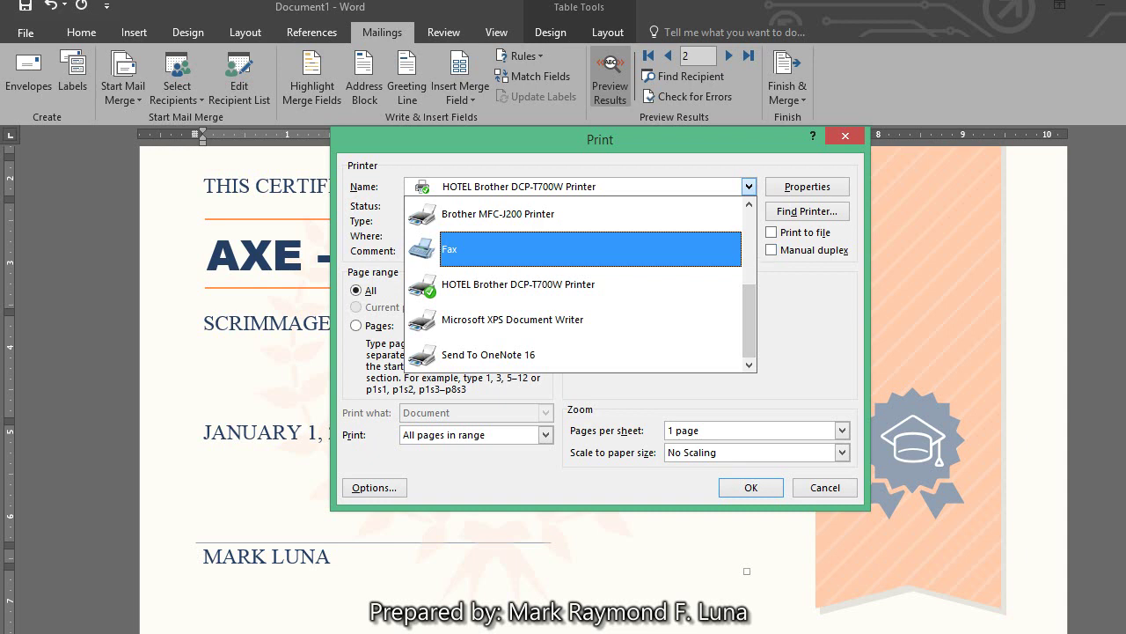
{"action": "key", "text": "Escape"}
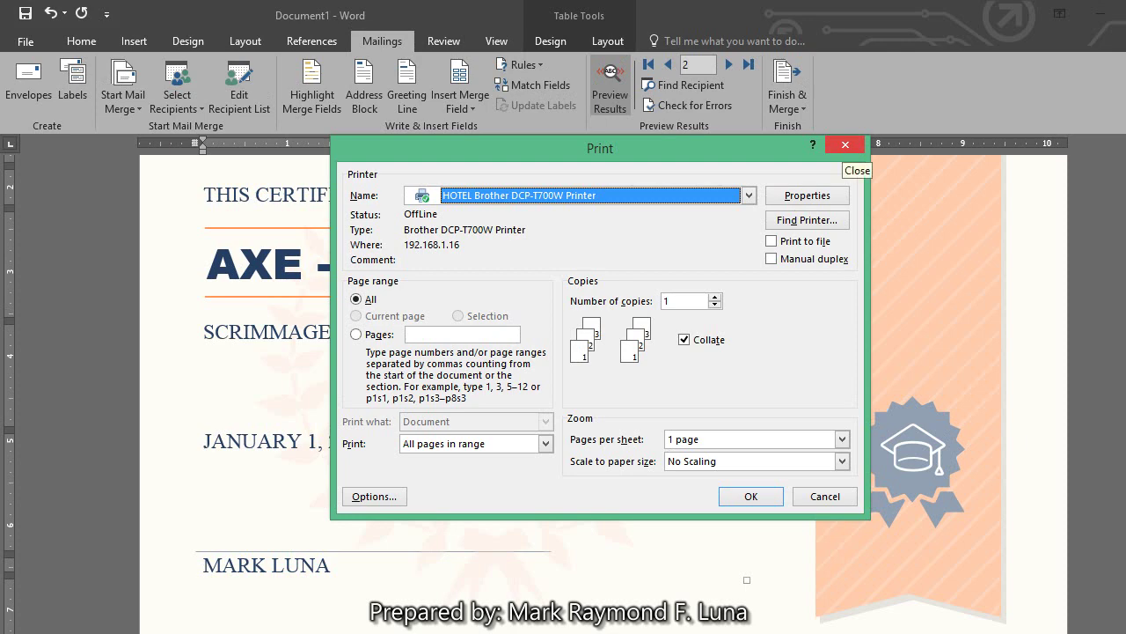
{"action": "left_click", "coordinate": [845, 145]}
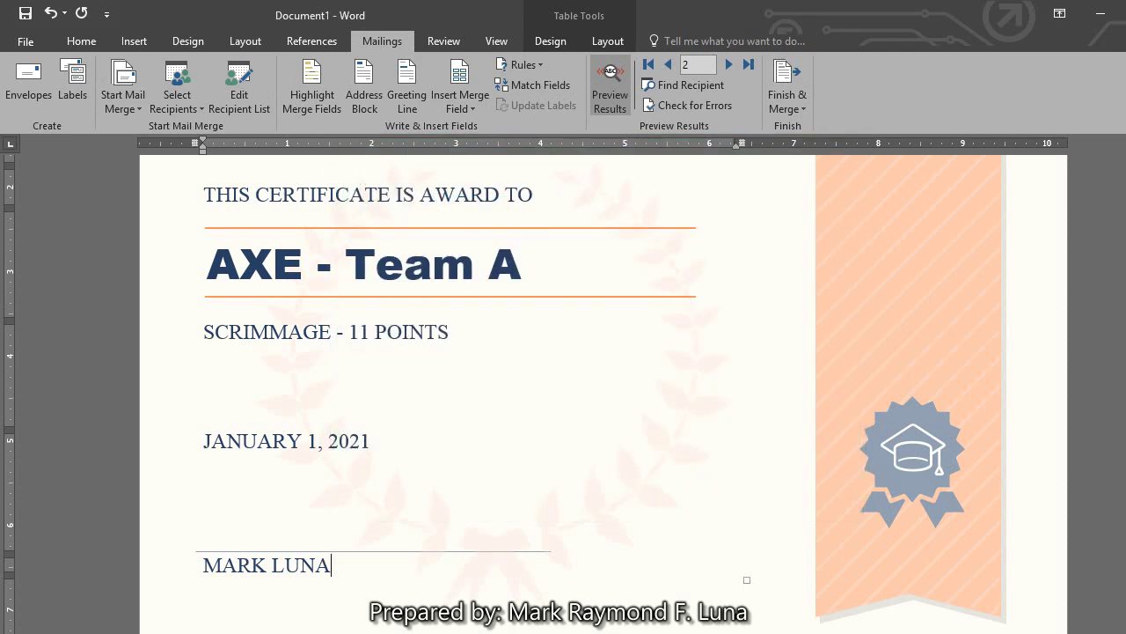
Go through the previewed certificates of the remaining recipients one by one up to record 20
{"action": "scroll", "coordinate": [573, 399], "scroll_direction": "down", "scroll_amount": 1}
{"action": "scroll", "coordinate": [573, 398], "scroll_direction": "up", "scroll_amount": 4}
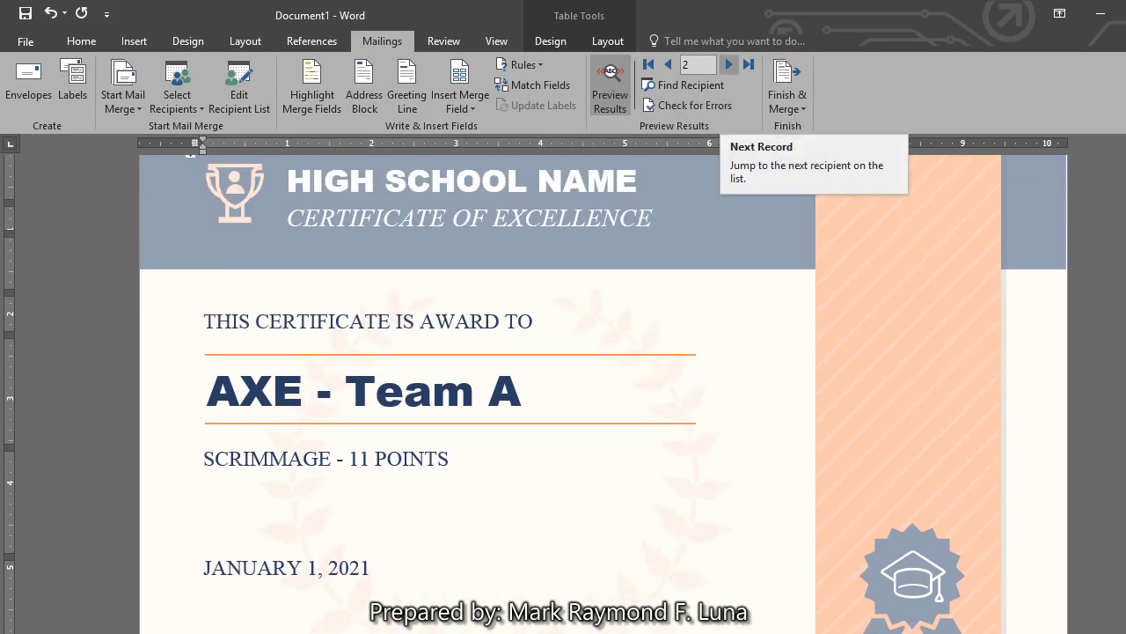
{"action": "left_click", "coordinate": [728, 64]}
{"action": "left_click", "coordinate": [729, 64]}
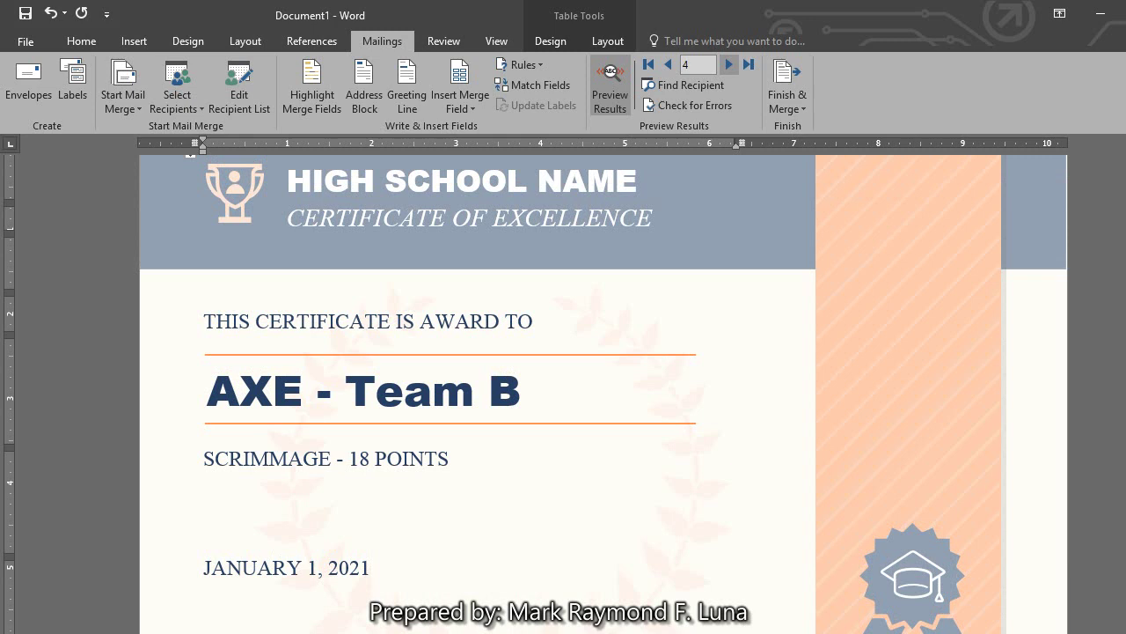
{"action": "left_click", "coordinate": [729, 64]}
{"action": "left_click", "coordinate": [728, 64]}
{"action": "left_click", "coordinate": [729, 64]}
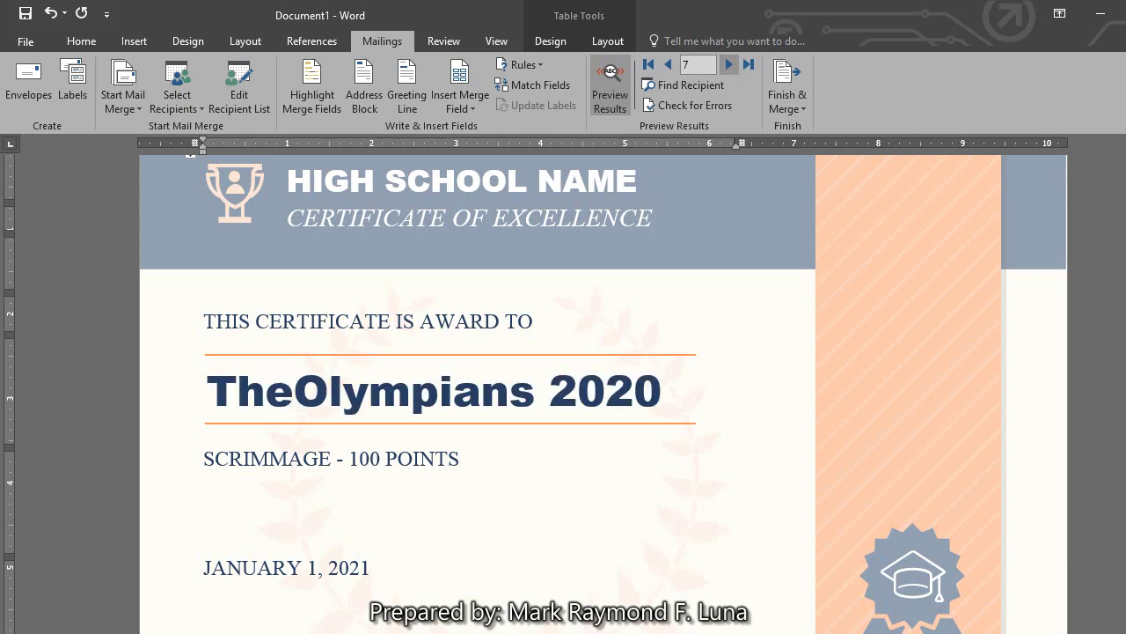
{"action": "left_click", "coordinate": [729, 64]}
{"action": "left_click", "coordinate": [728, 64]}
{"action": "left_click", "coordinate": [728, 64]}
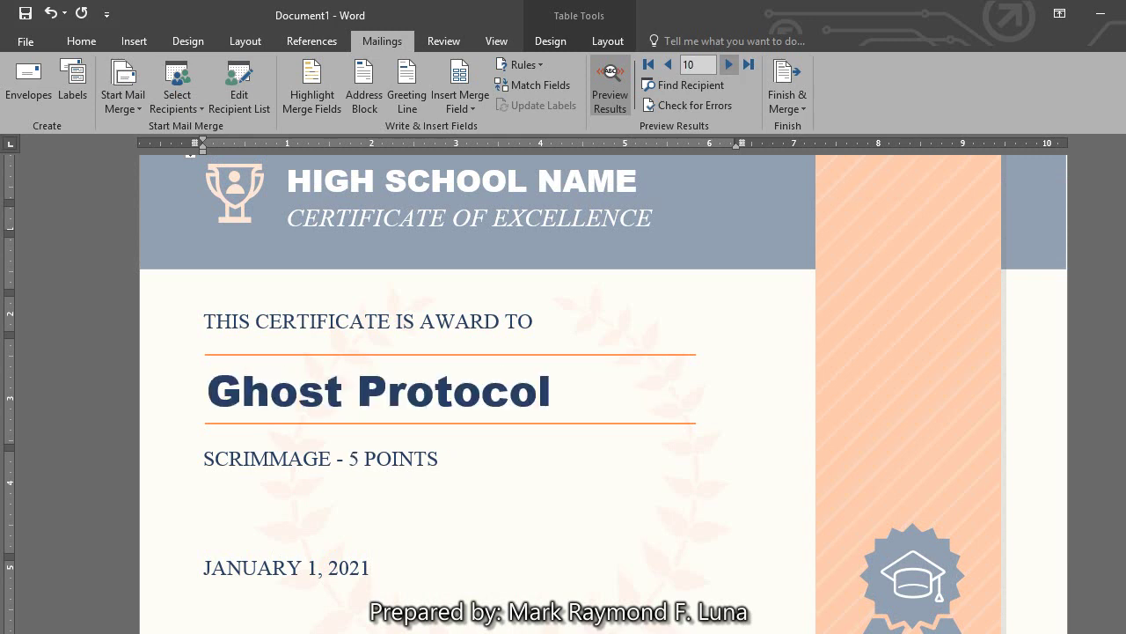
{"action": "left_click", "coordinate": [729, 65]}
{"action": "left_click", "coordinate": [729, 64]}
{"action": "left_click", "coordinate": [729, 64]}
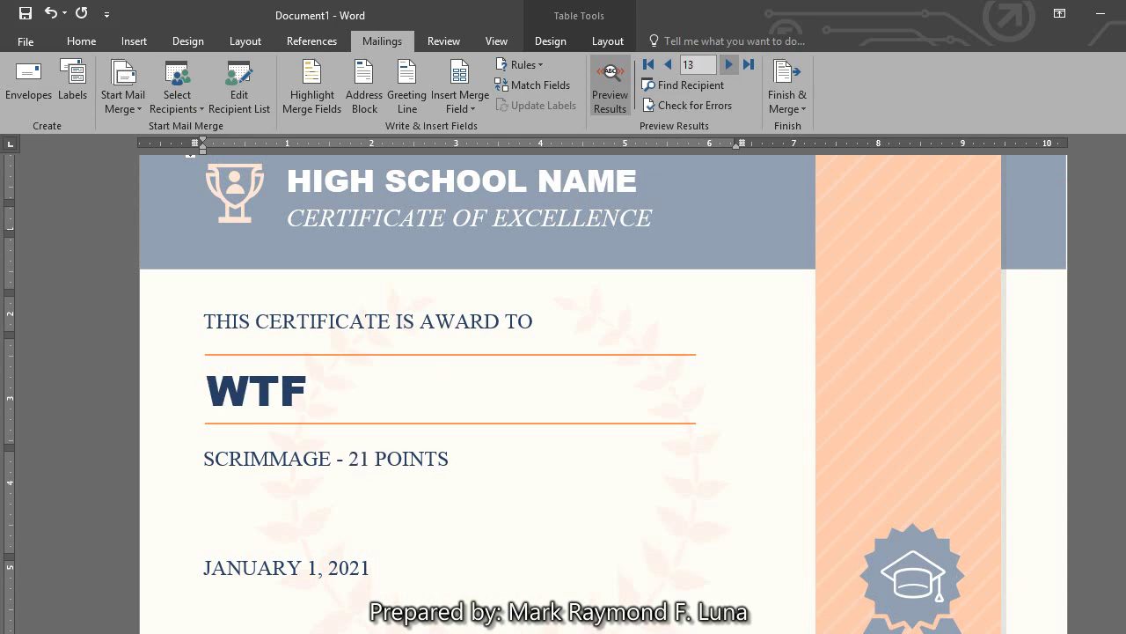
{"action": "left_click", "coordinate": [729, 64]}
{"action": "left_click", "coordinate": [729, 64]}
{"action": "left_click", "coordinate": [728, 64]}
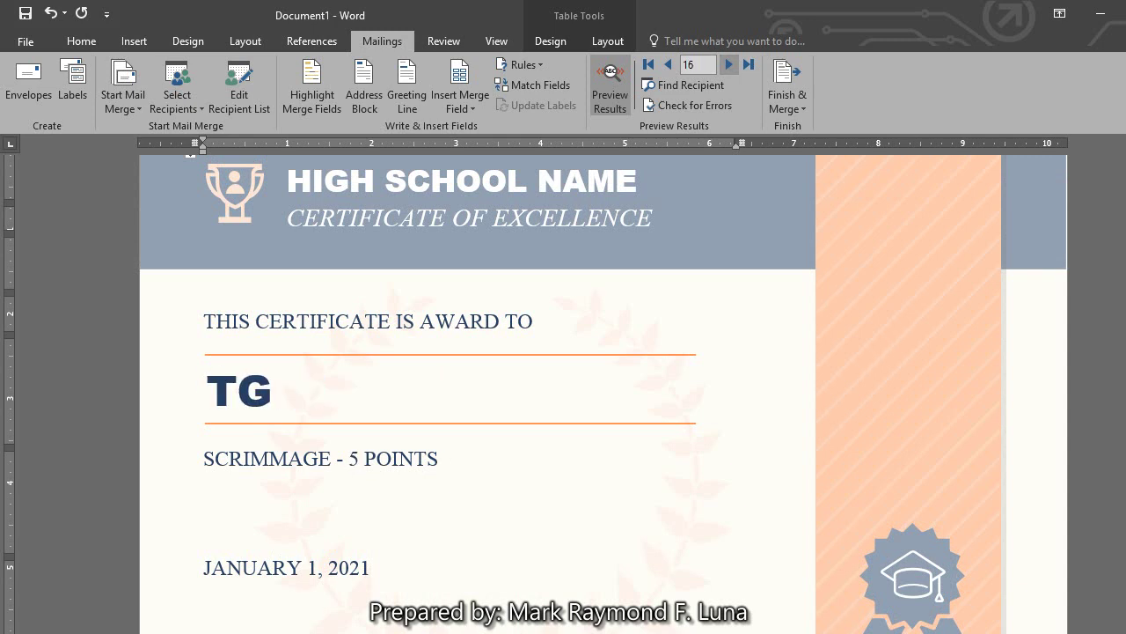
{"action": "left_click", "coordinate": [728, 64]}
{"action": "left_click", "coordinate": [729, 64]}
{"action": "left_click", "coordinate": [729, 64]}
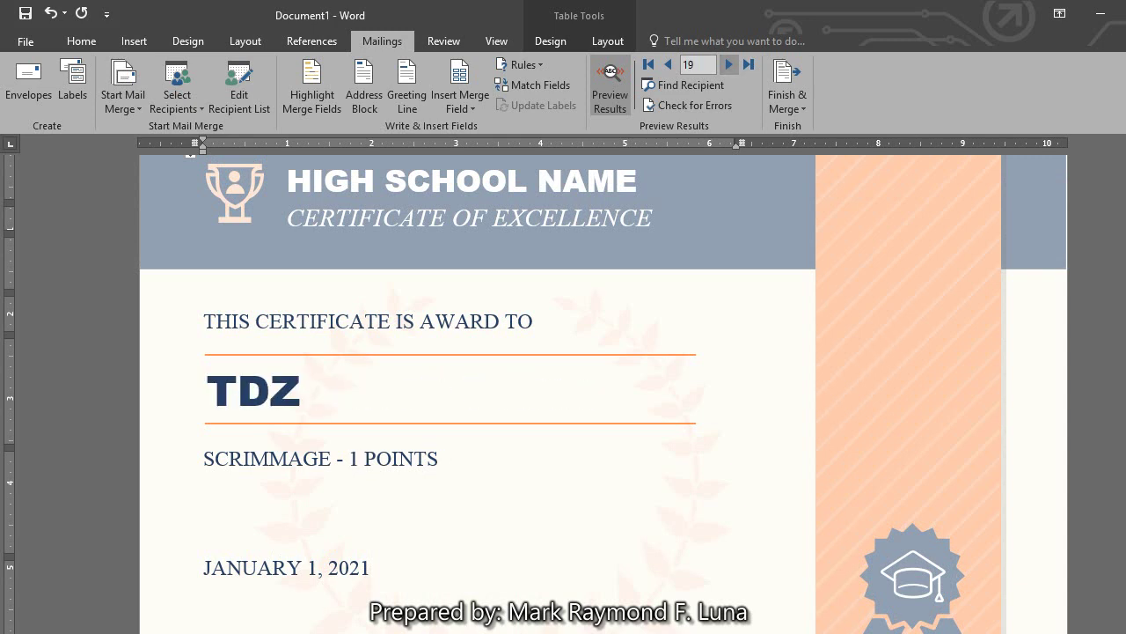
{"action": "left_click", "coordinate": [728, 64]}
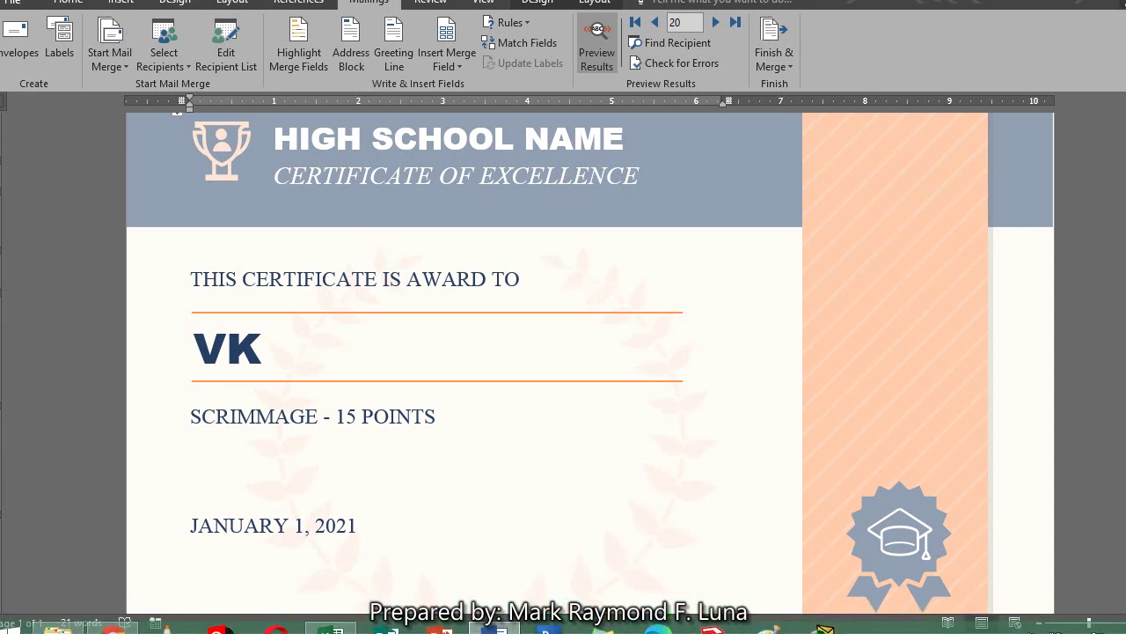
{"action": "mouse_move", "coordinate": [331, 616]}
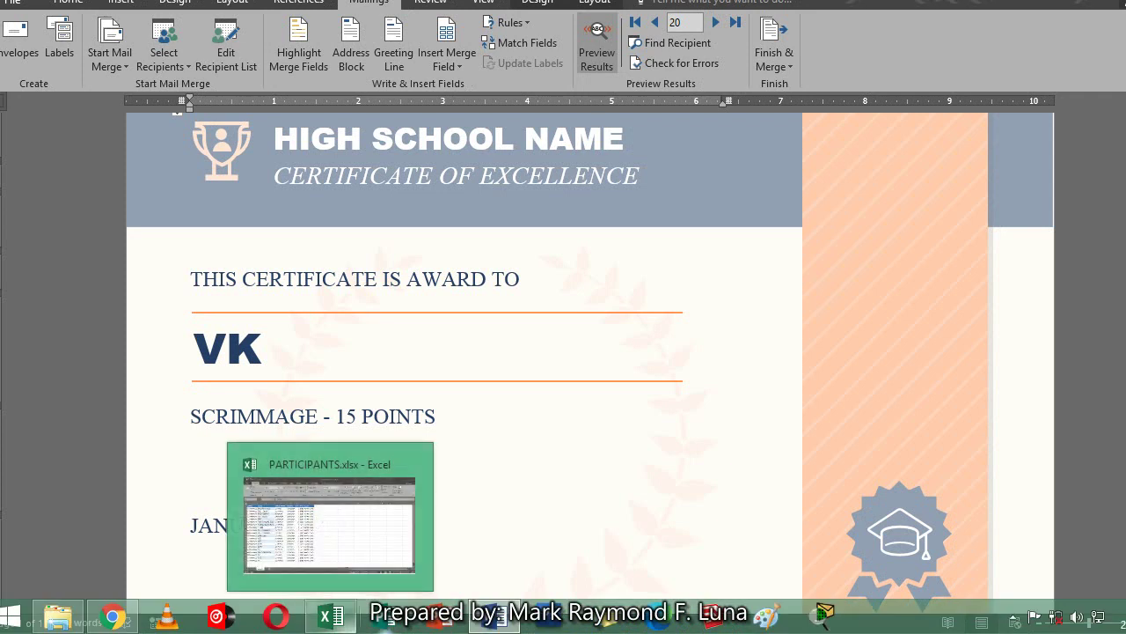